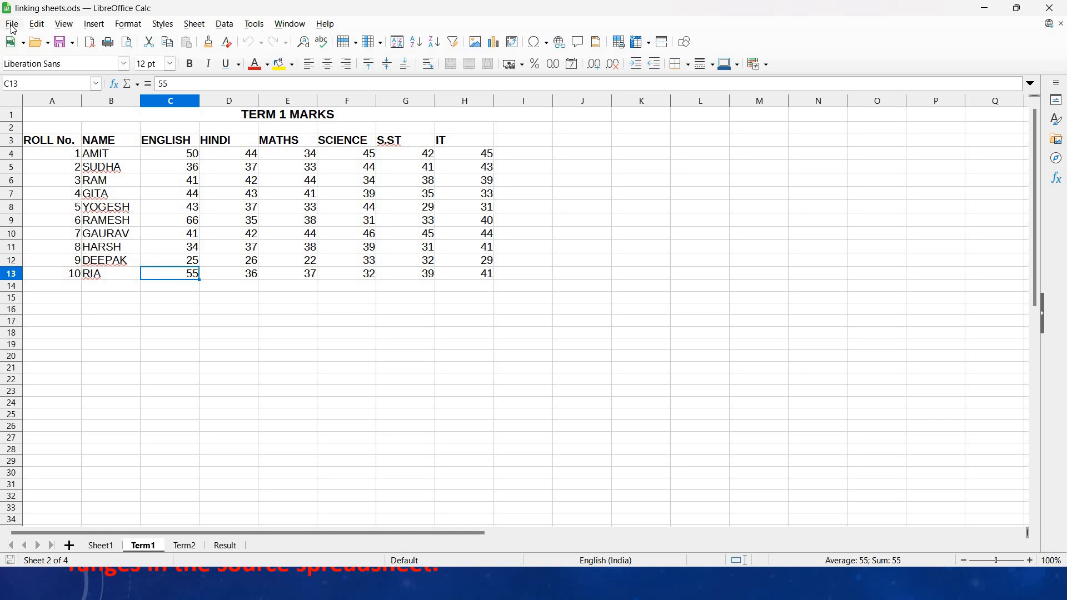
Create a new blank spreadsheet
{"action": "left_click", "coordinate": [37, 54]}
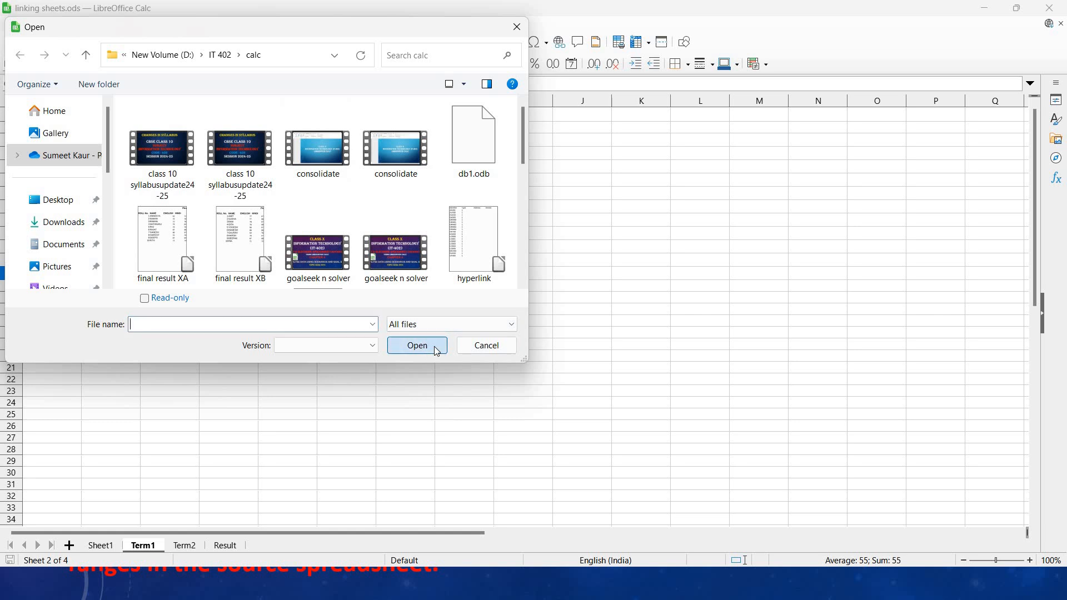
{"action": "left_click", "coordinate": [499, 349]}
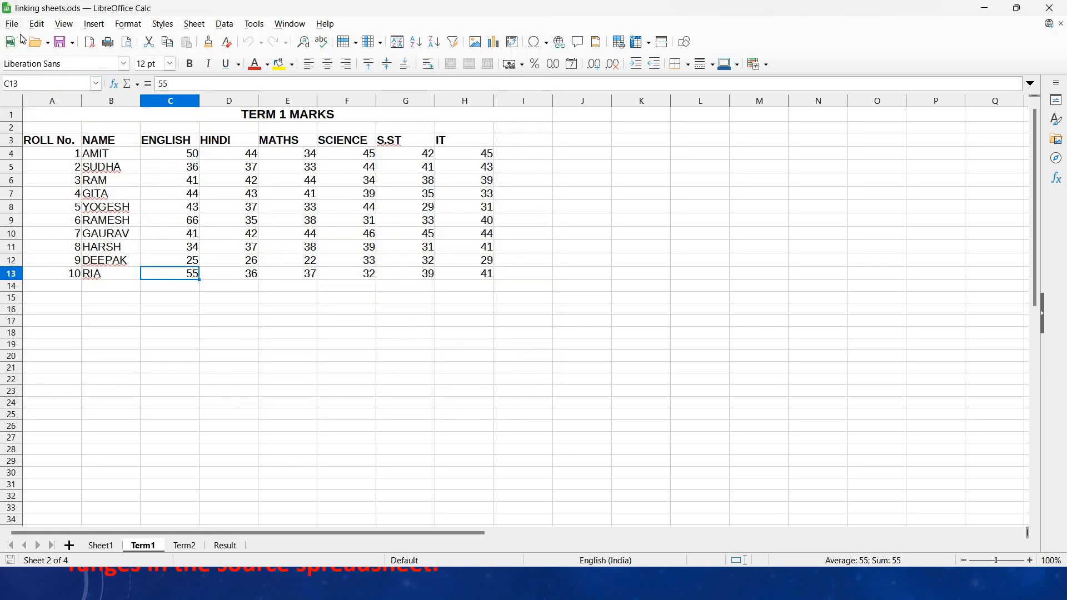
{"action": "left_click", "coordinate": [13, 24]}
{"action": "mouse_move", "coordinate": [83, 39]}
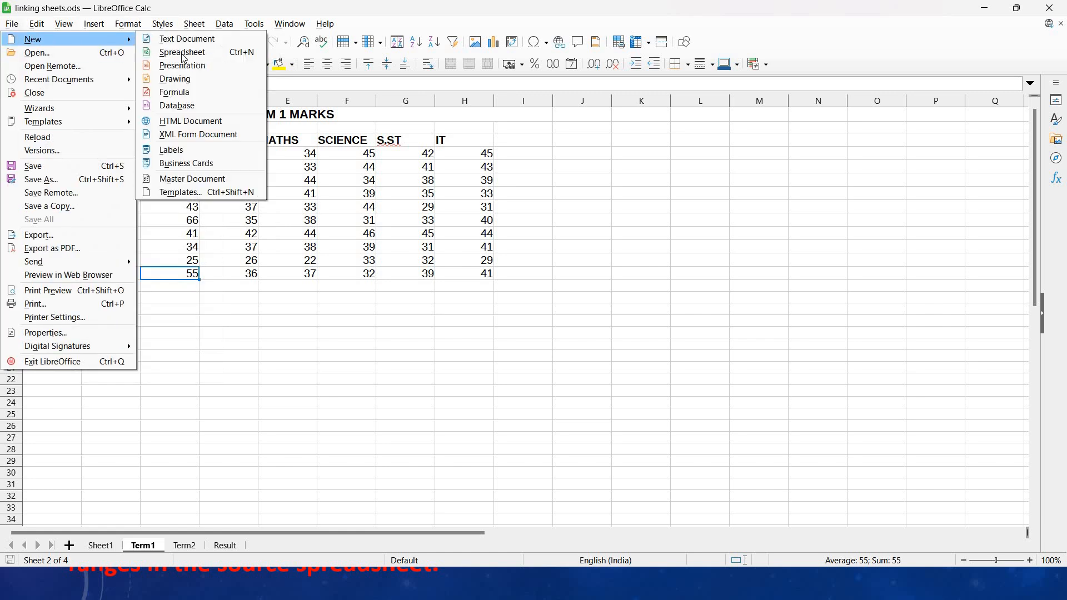
{"action": "left_click", "coordinate": [178, 54]}
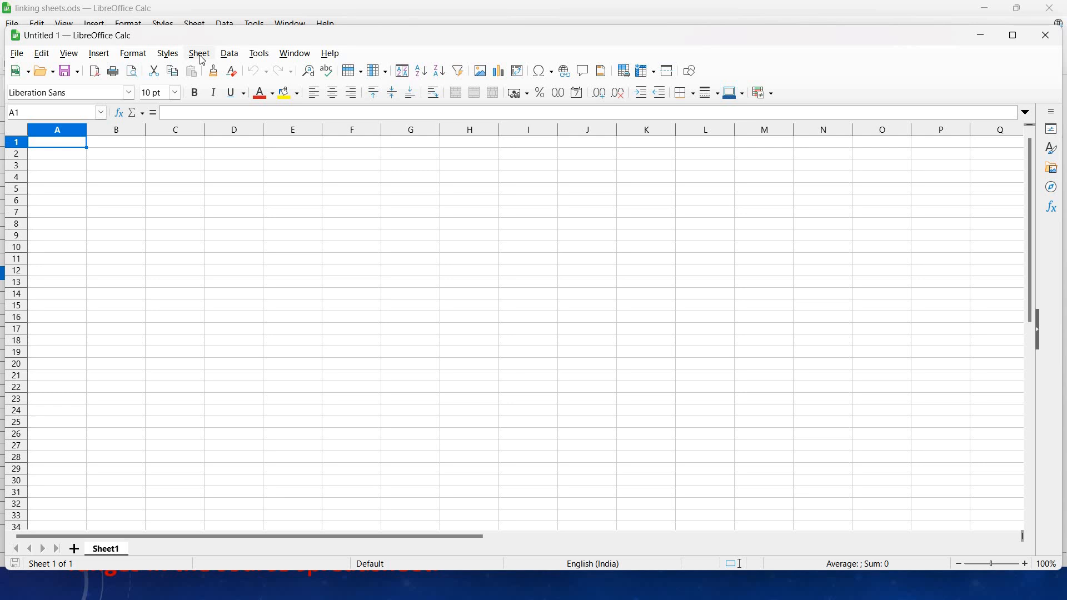
Open the External Data settings to link an external source at cell A1 of the blank sheet
{"action": "left_click", "coordinate": [200, 53]}
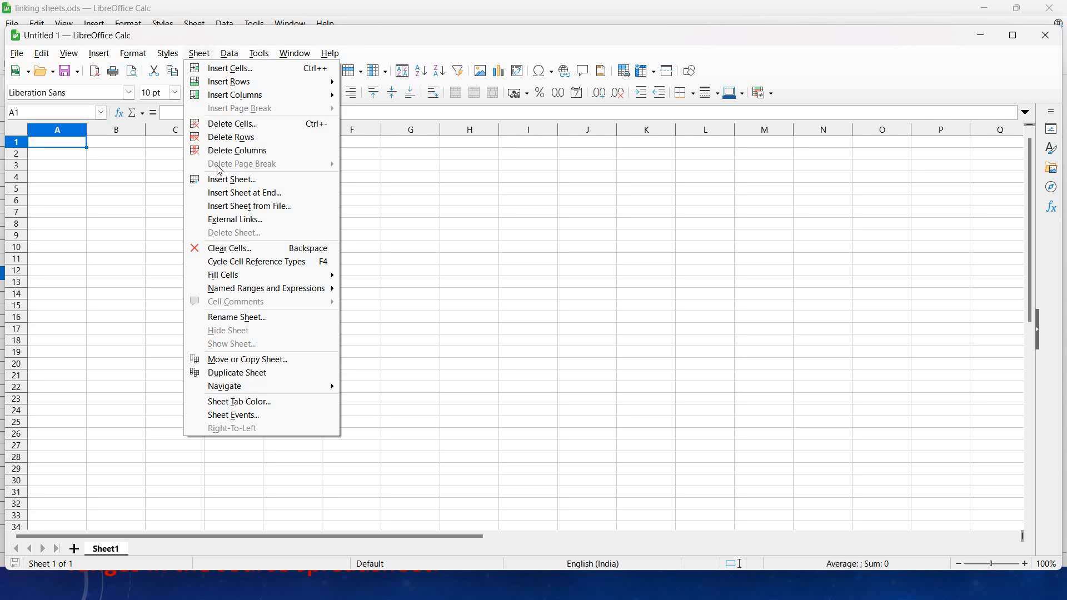
{"action": "left_click", "coordinate": [229, 220]}
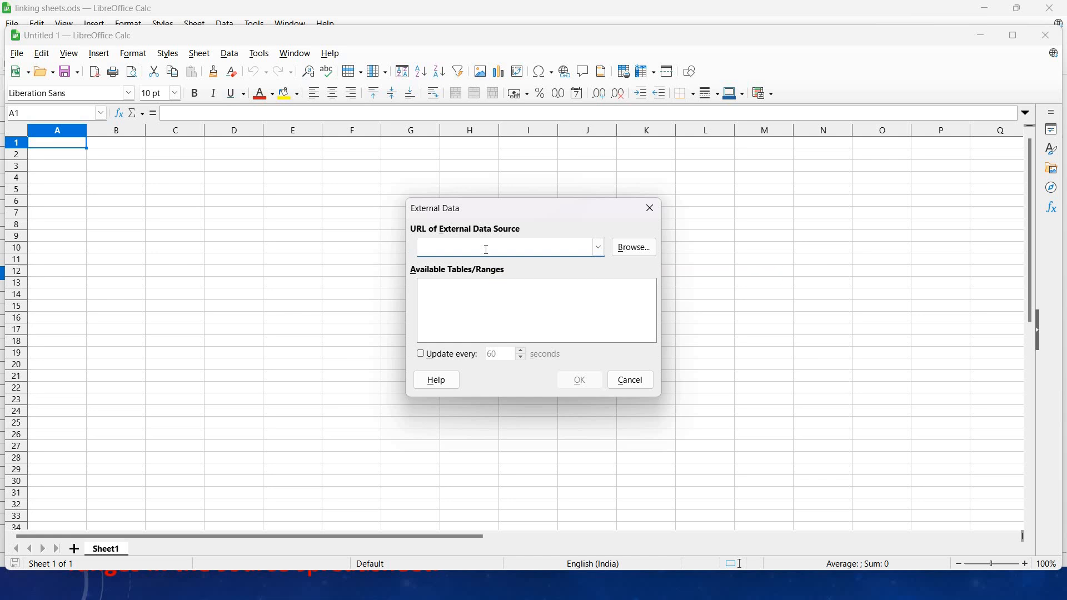
{"action": "key", "text": "Tab"}
{"action": "left_click", "coordinate": [981, 37]}
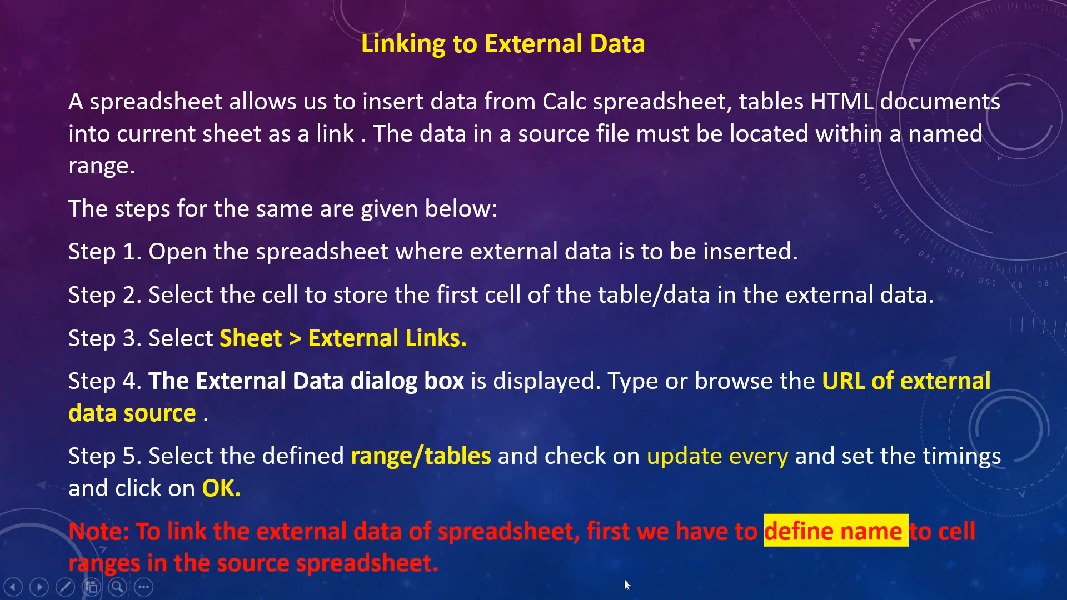
{"action": "key", "text": "alt+Tab"}
{"action": "key", "text": "alt+Tab"}
{"action": "key", "text": "alt+Tab"}
{"action": "key", "text": "alt+Tab"}
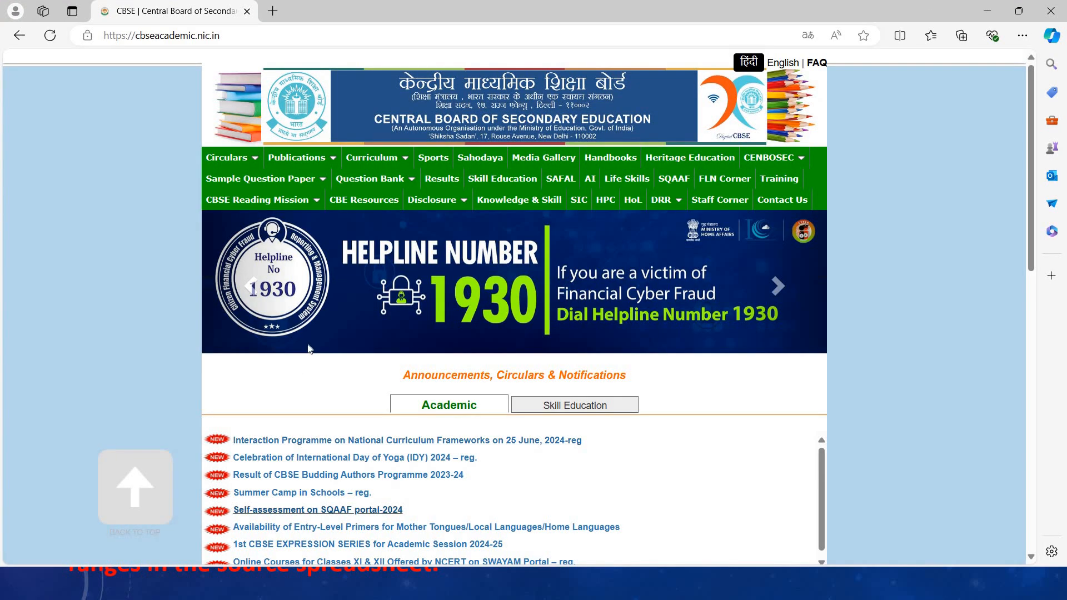
{"action": "left_click", "coordinate": [230, 40]}
{"action": "key", "text": "ctrl+c"}
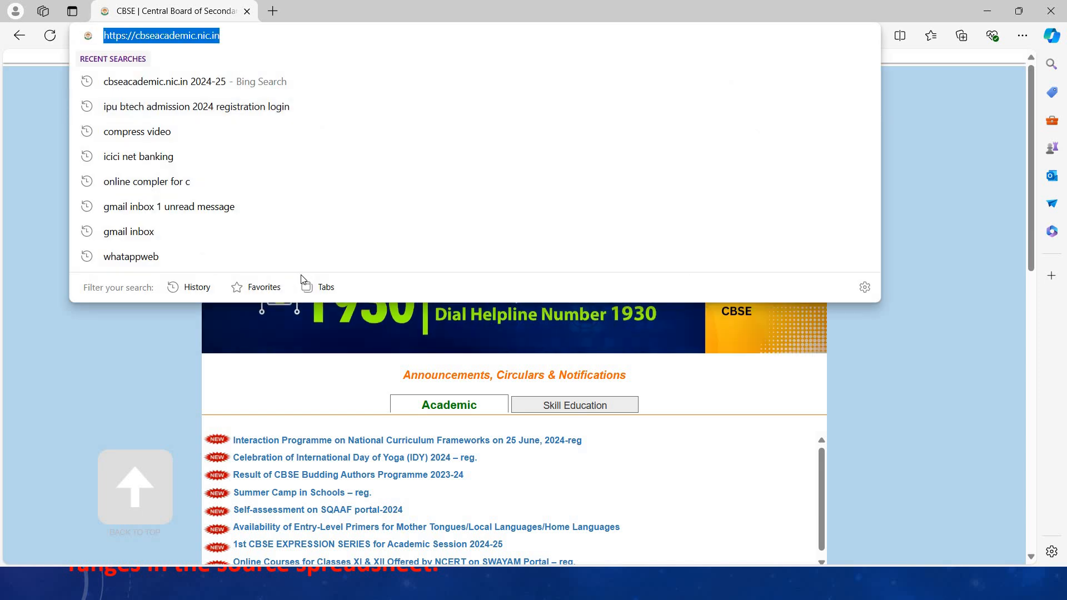
{"action": "key", "text": "alt+Tab"}
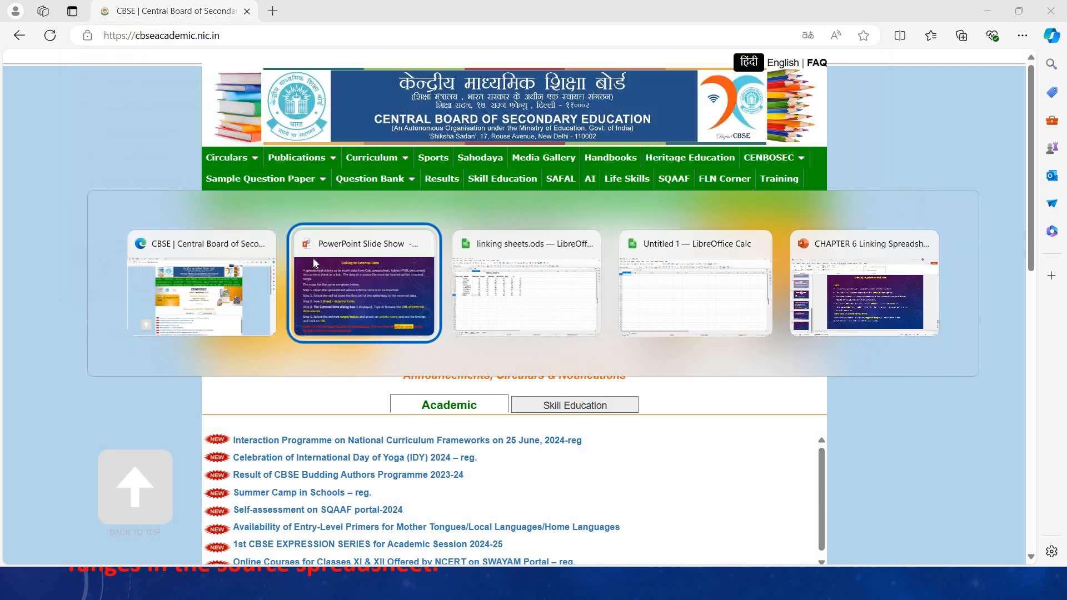
{"action": "key", "text": "alt+Tab"}
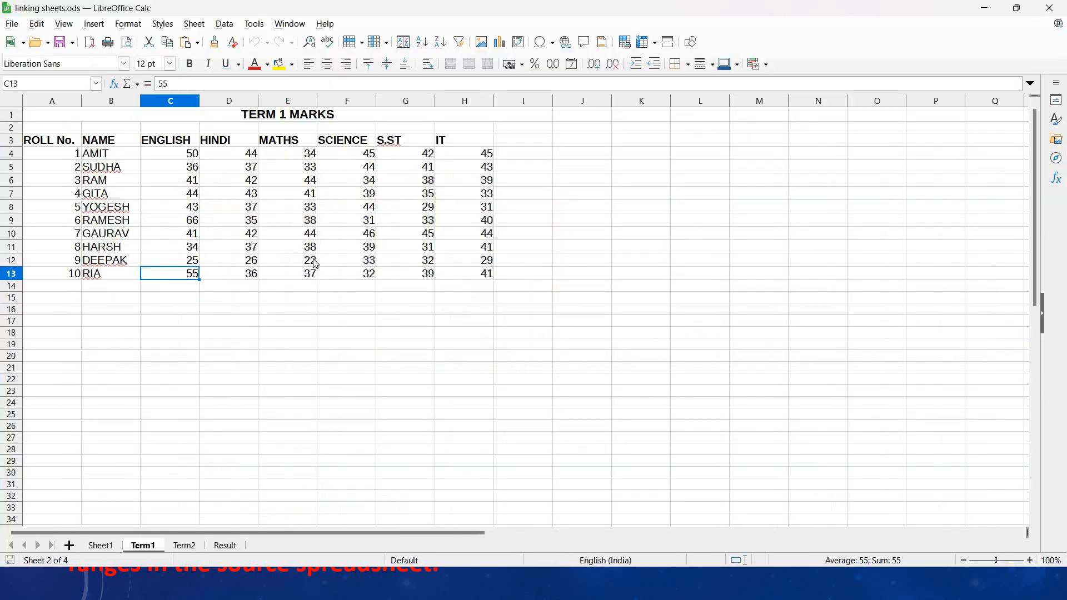
{"action": "key", "text": "alt+Tab"}
{"action": "key", "text": "alt+Tab"}
{"action": "key", "text": "alt+Tab"}
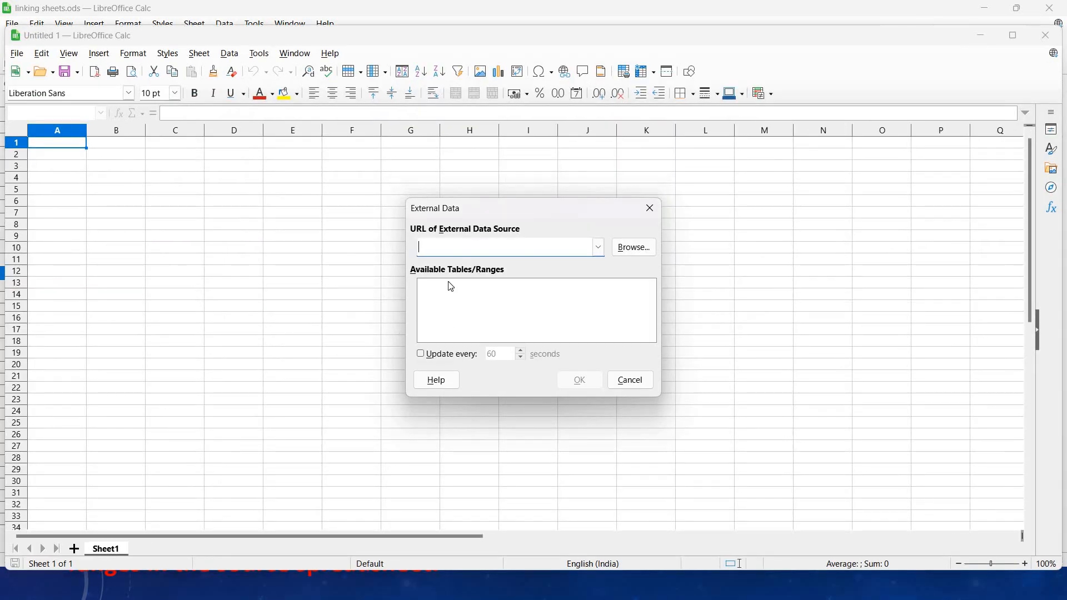
{"action": "key", "text": "ctrl+v"}
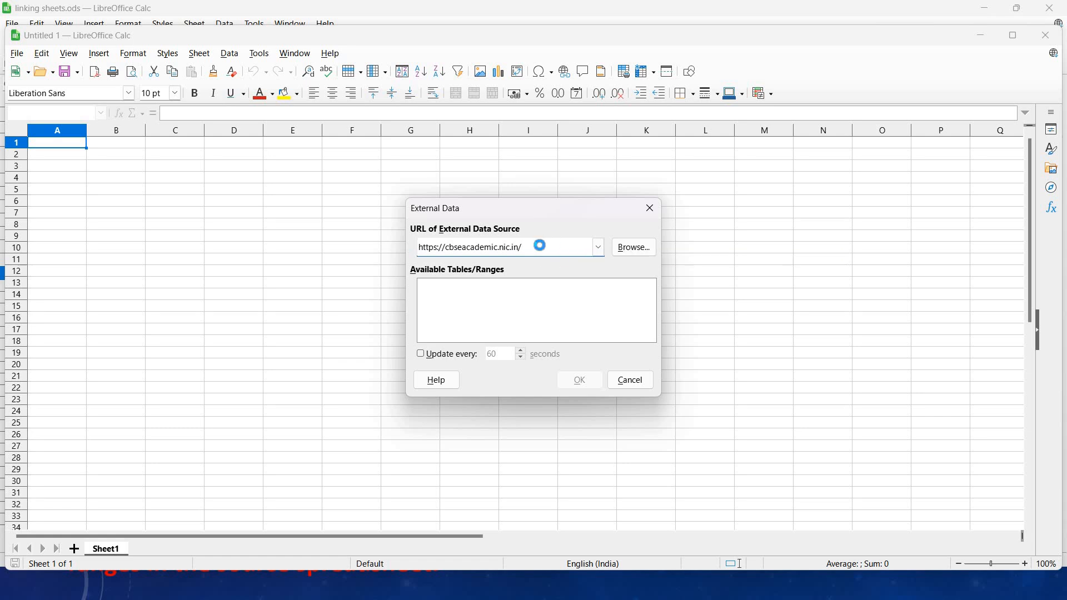
{"action": "key", "text": "Return"}
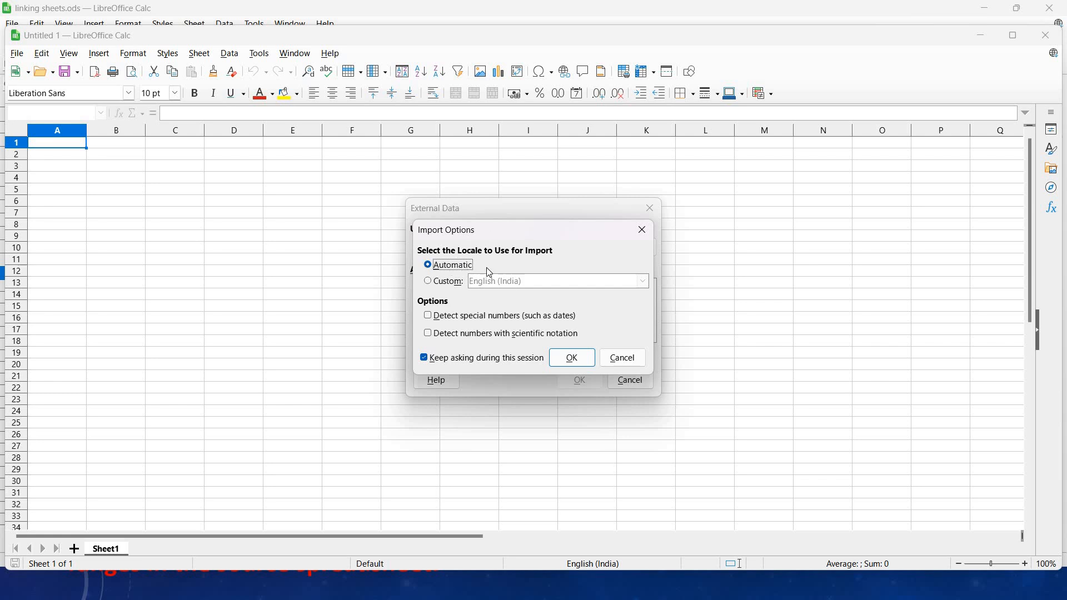
{"action": "left_click", "coordinate": [572, 359]}
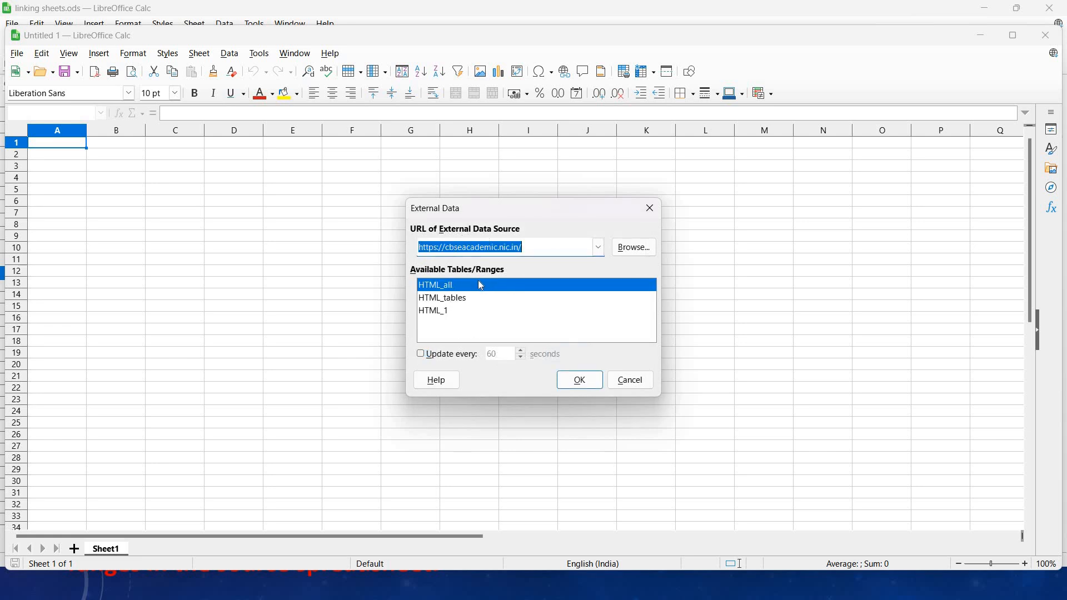
Insert the HTML_1 table as a link updated every 3 seconds, and widen column A to show its text
{"action": "left_click", "coordinate": [434, 314]}
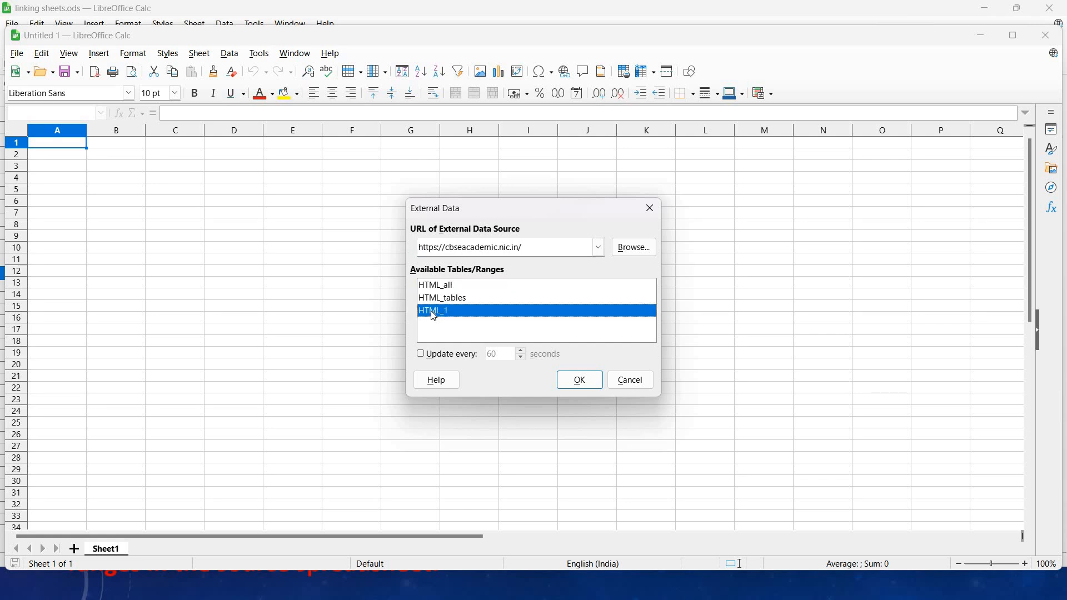
{"action": "left_click", "coordinate": [425, 359]}
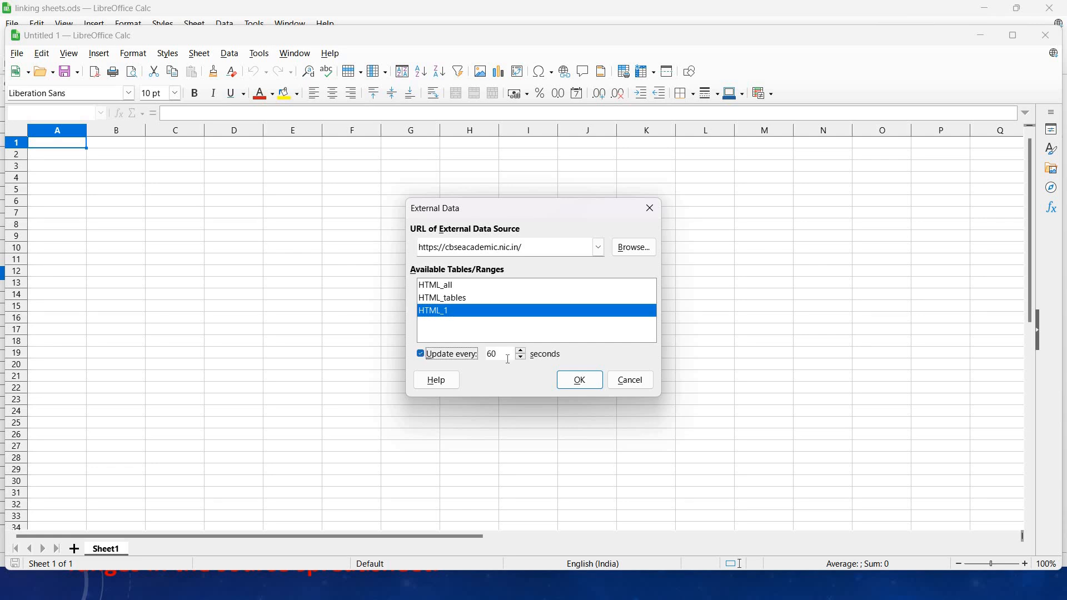
{"action": "left_click", "coordinate": [501, 355]}
{"action": "key", "text": "BackSpace"}
{"action": "key", "text": "BackSpace"}
{"action": "type", "text": "3"}
{"action": "left_click", "coordinate": [581, 381]}
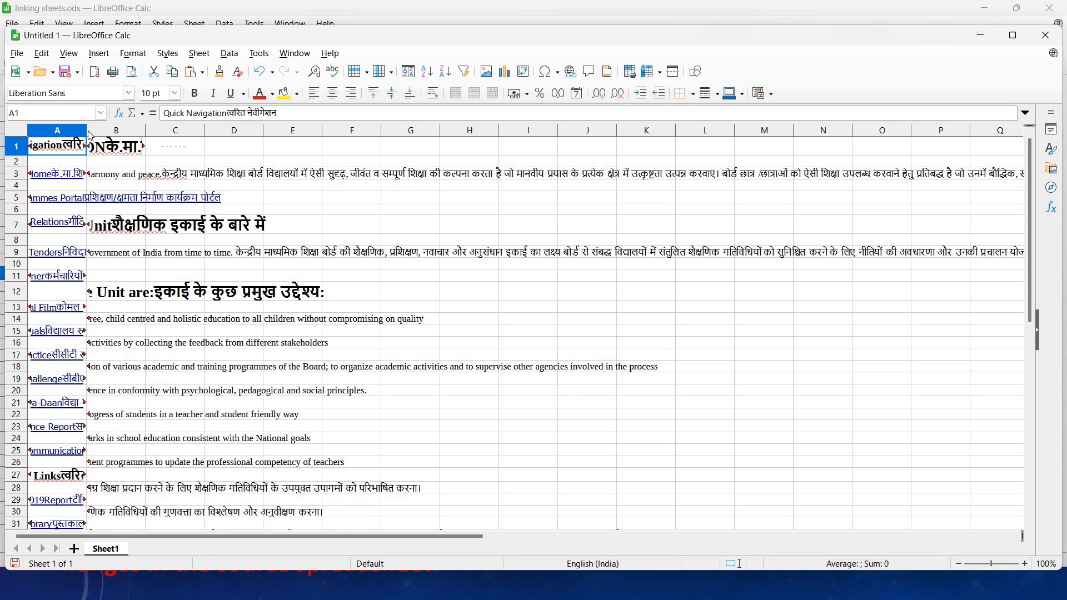
{"action": "left_click_drag", "start_coordinate": [86, 132], "coordinate": [179, 132]}
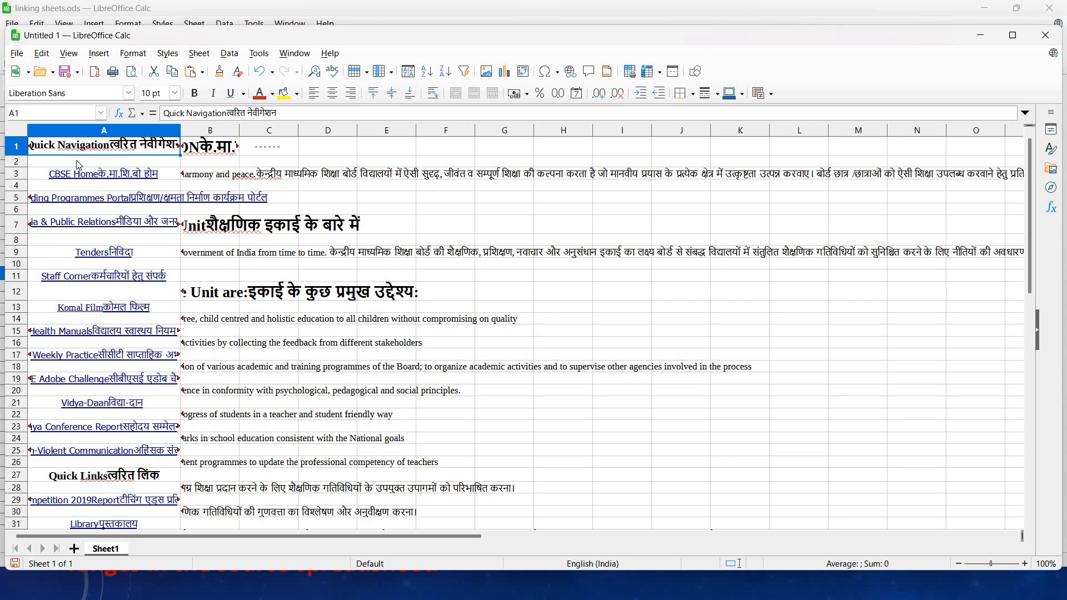
Create another blank spreadsheet for linking data from a Calc file
{"action": "left_click", "coordinate": [18, 54]}
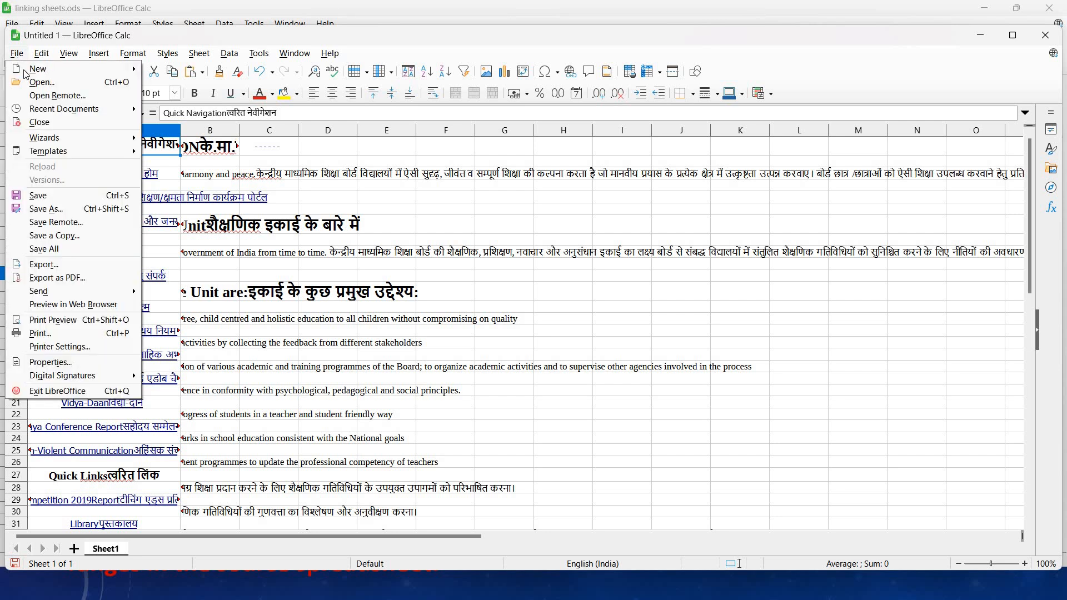
{"action": "mouse_move", "coordinate": [33, 69]}
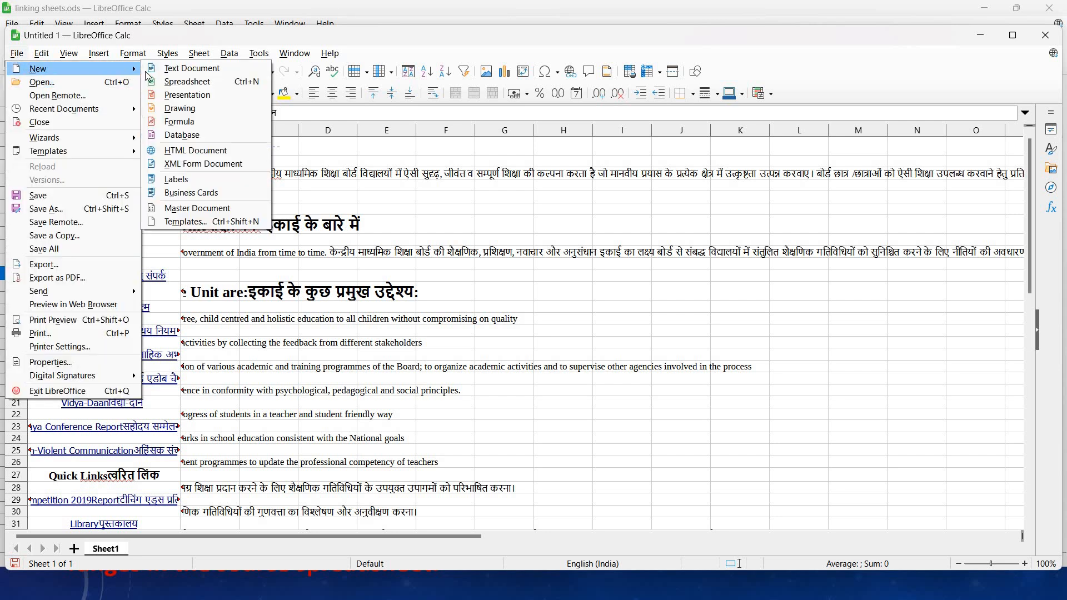
{"action": "left_click", "coordinate": [175, 83]}
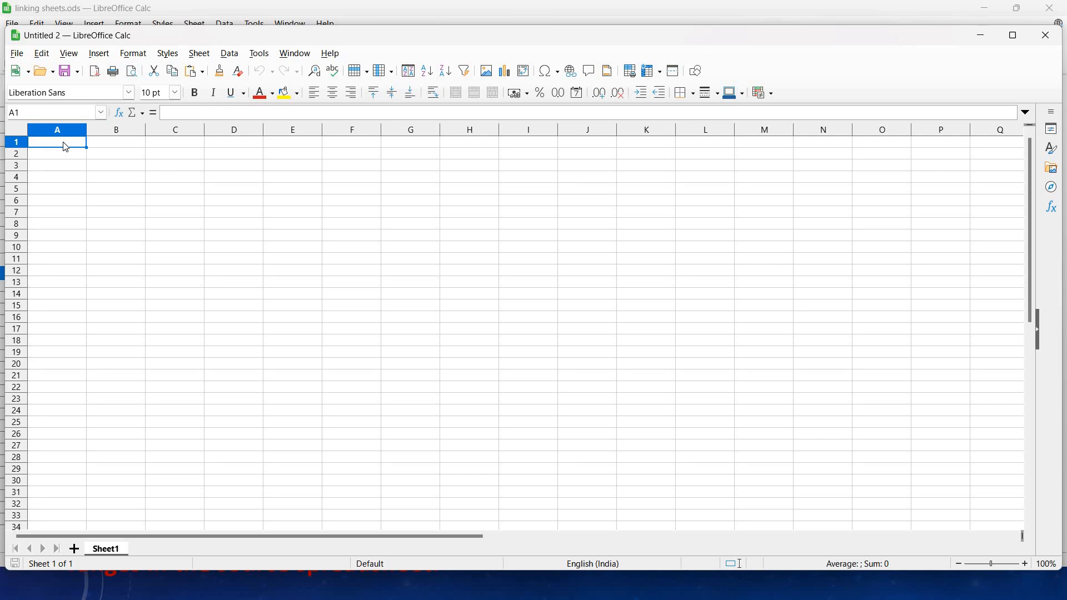
Load the "linking sheets" file from the calc folder as the external data source for cell A1
{"action": "left_click", "coordinate": [199, 54]}
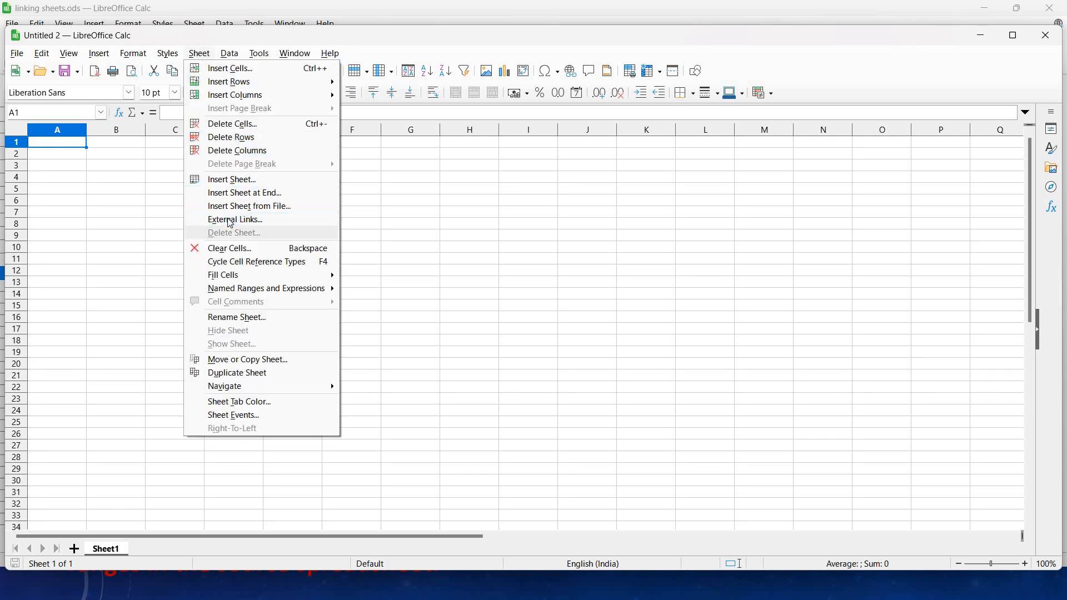
{"action": "left_click", "coordinate": [230, 221]}
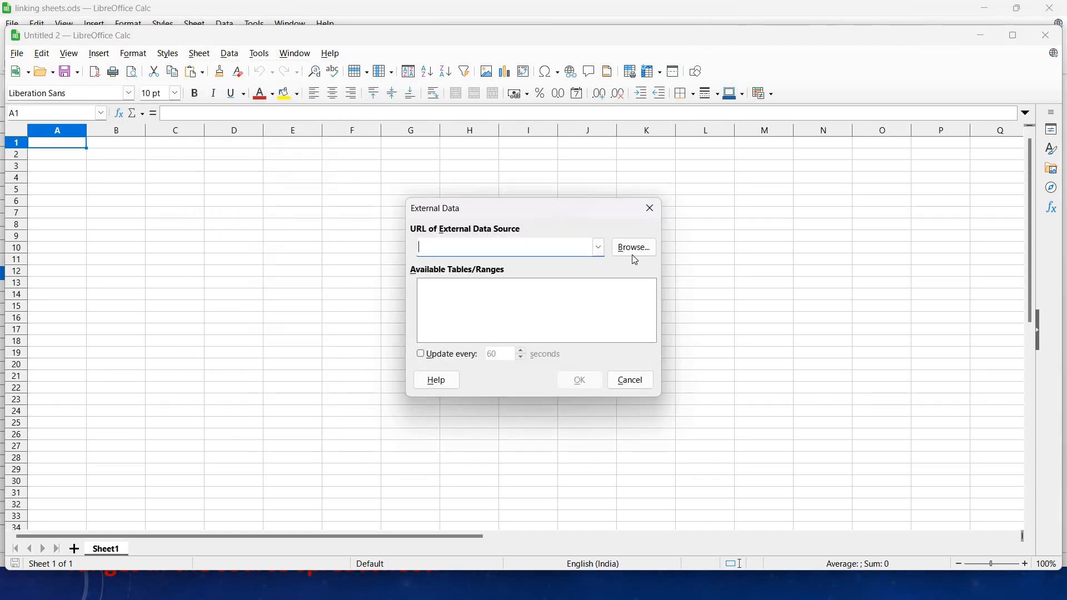
{"action": "left_click", "coordinate": [634, 252]}
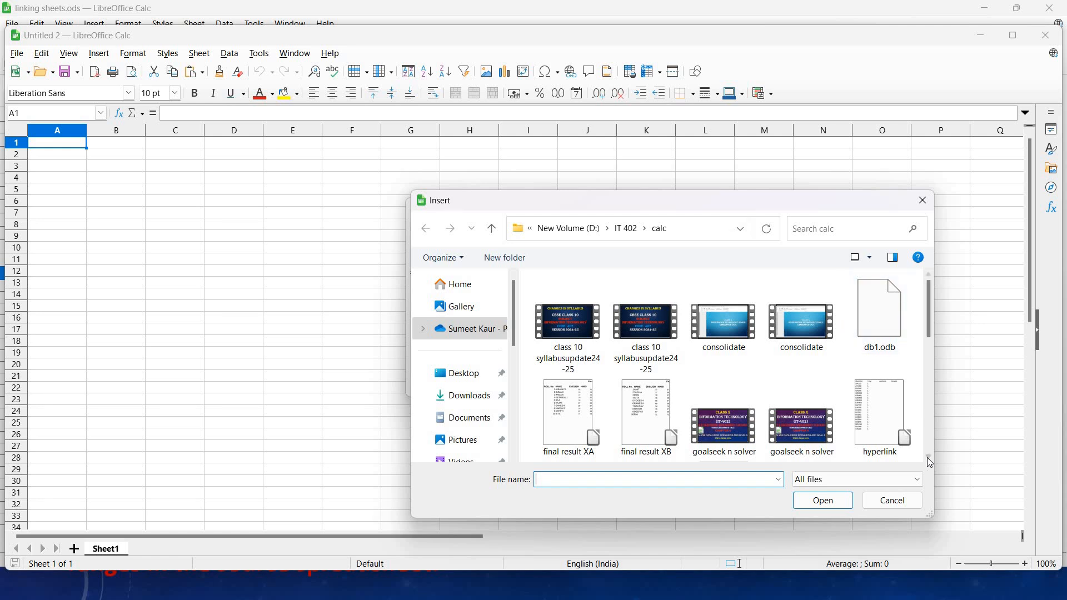
{"action": "scroll", "coordinate": [929, 459], "scroll_direction": "down", "scroll_amount": 3}
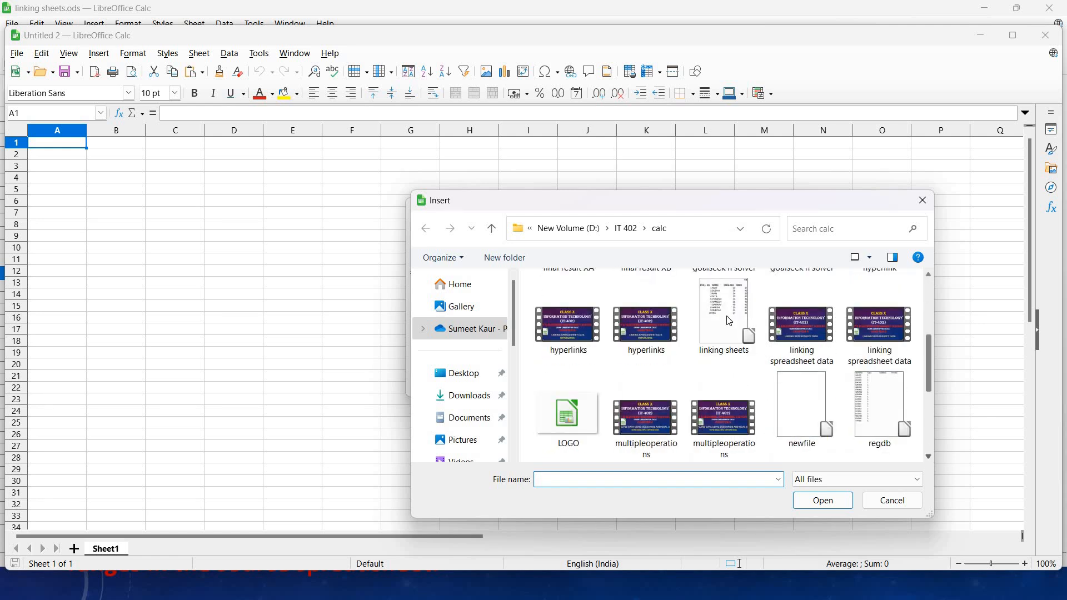
{"action": "left_click", "coordinate": [729, 321]}
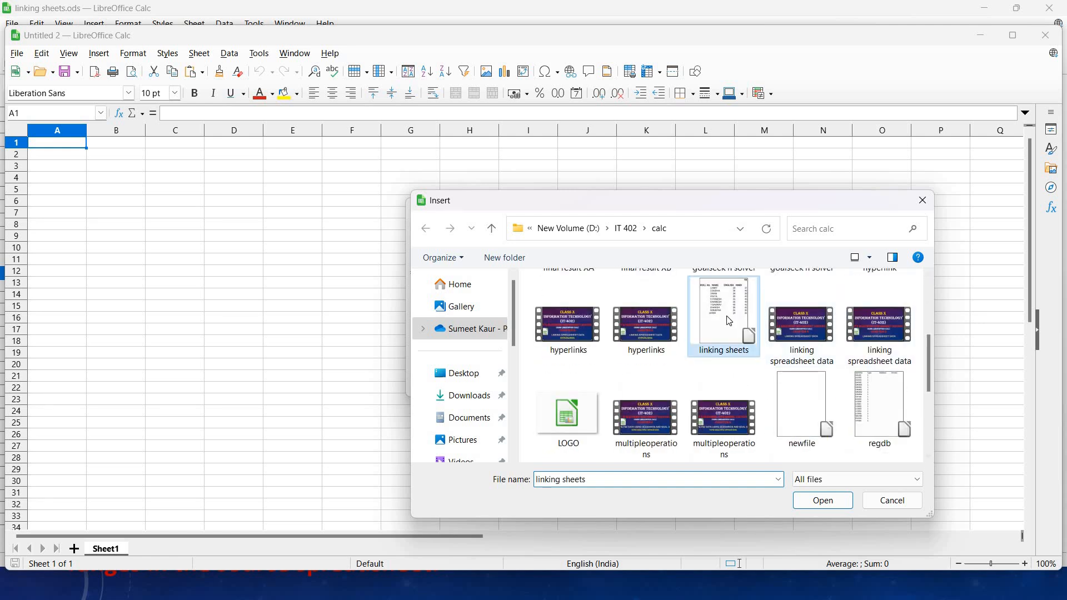
{"action": "left_click", "coordinate": [813, 506]}
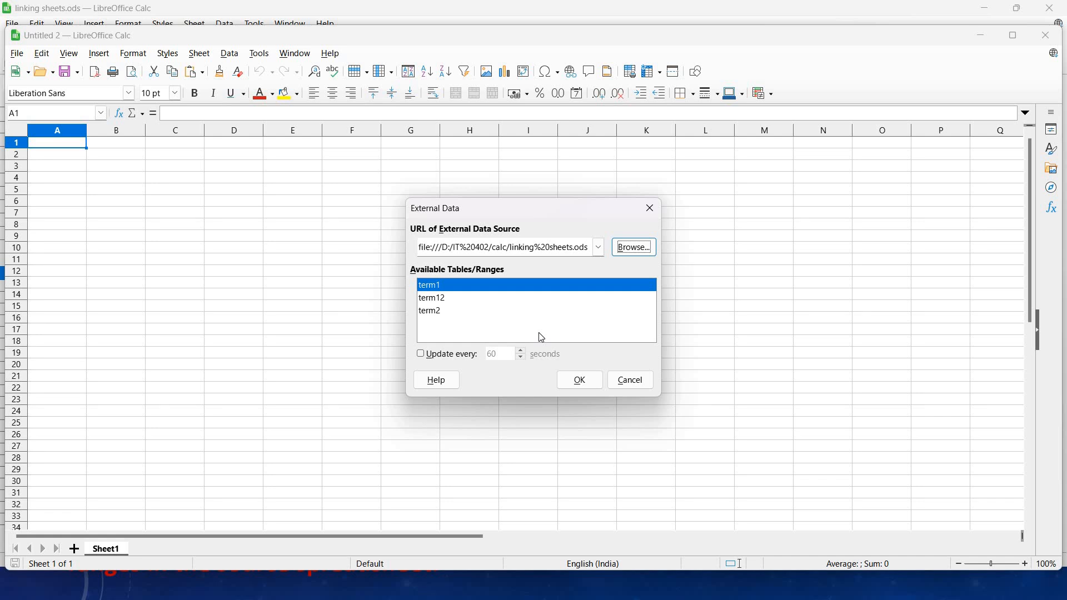
In linking sheets.ods, define the Term1 marks table A1:I13 as a database range named term13
{"action": "key", "text": "alt+Tab"}
{"action": "key", "text": "alt+Tab"}
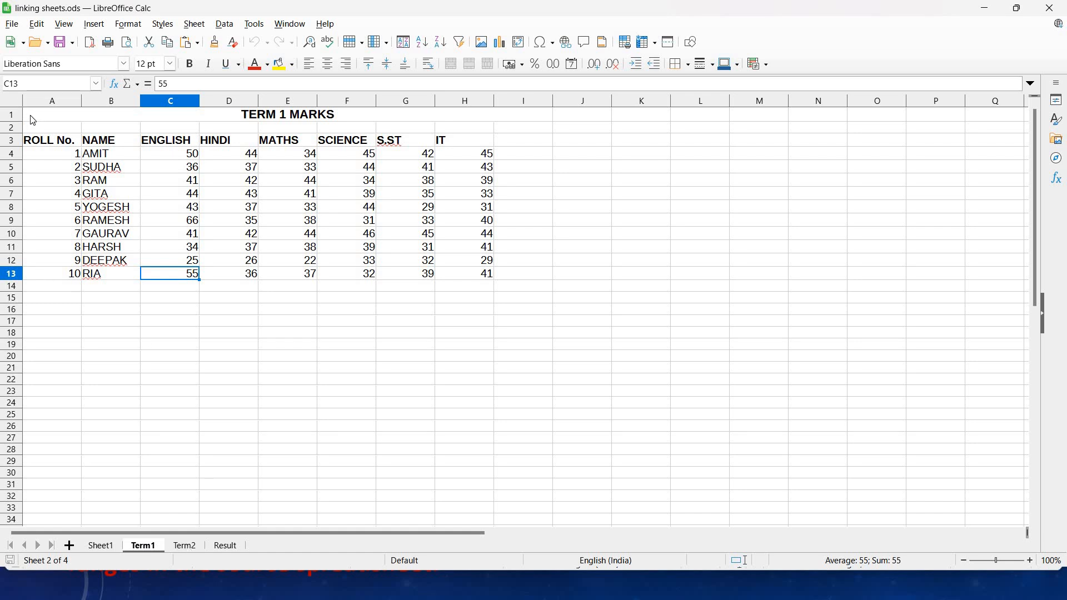
{"action": "left_click_drag", "start_coordinate": [31, 120], "coordinate": [143, 274]}
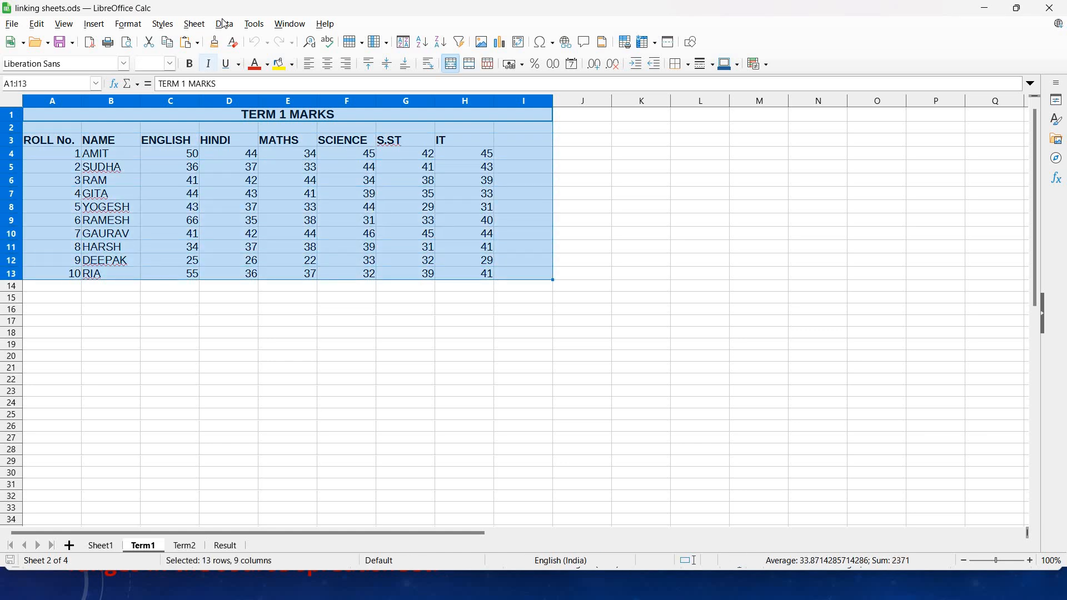
{"action": "left_click", "coordinate": [224, 25]}
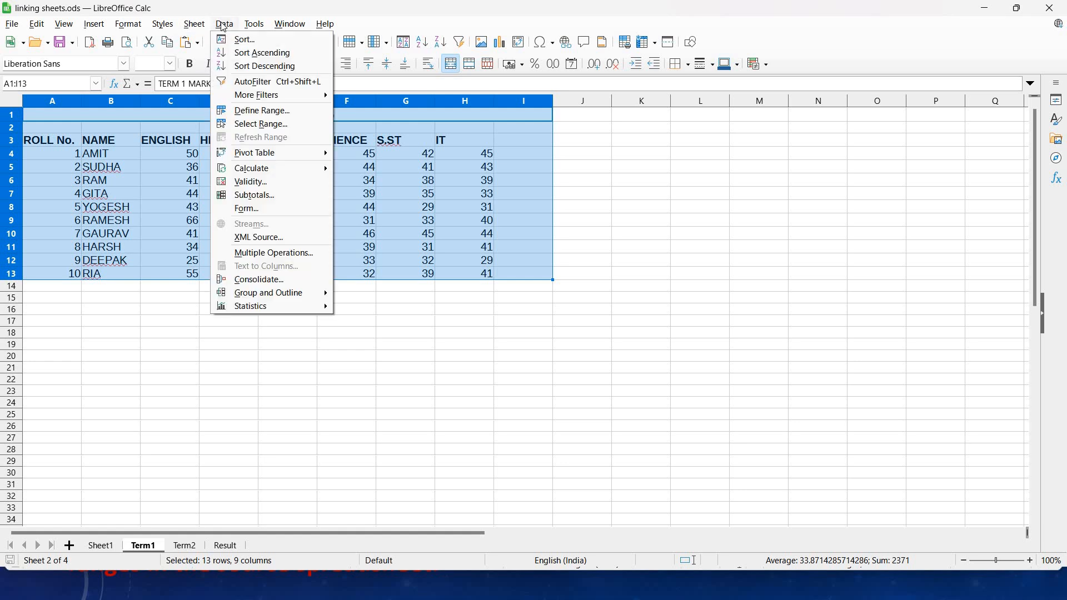
{"action": "left_click", "coordinate": [252, 111]}
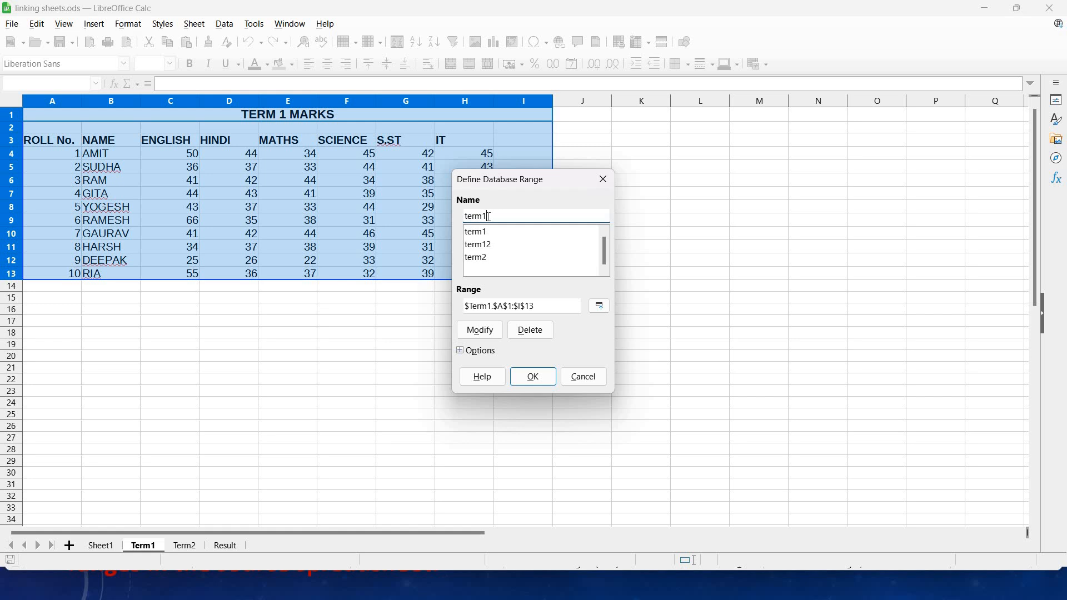
{"action": "type", "text": "3"}
{"action": "left_click", "coordinate": [533, 377]}
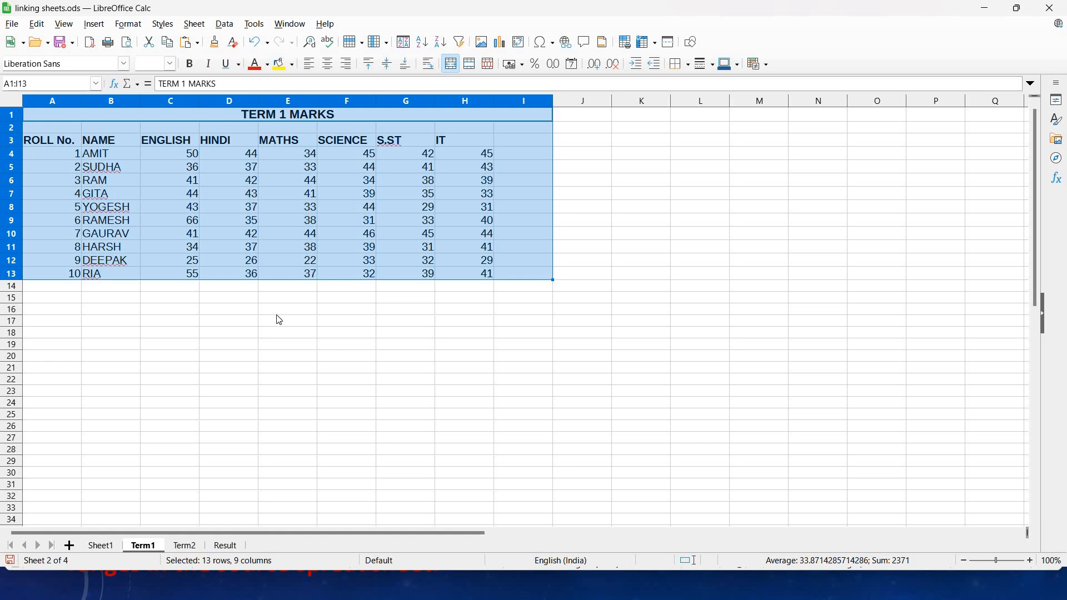
Check the available ranges in Untitled 2's External Data dialog, and return to linking sheets.ods
{"action": "key", "text": "alt+Tab"}
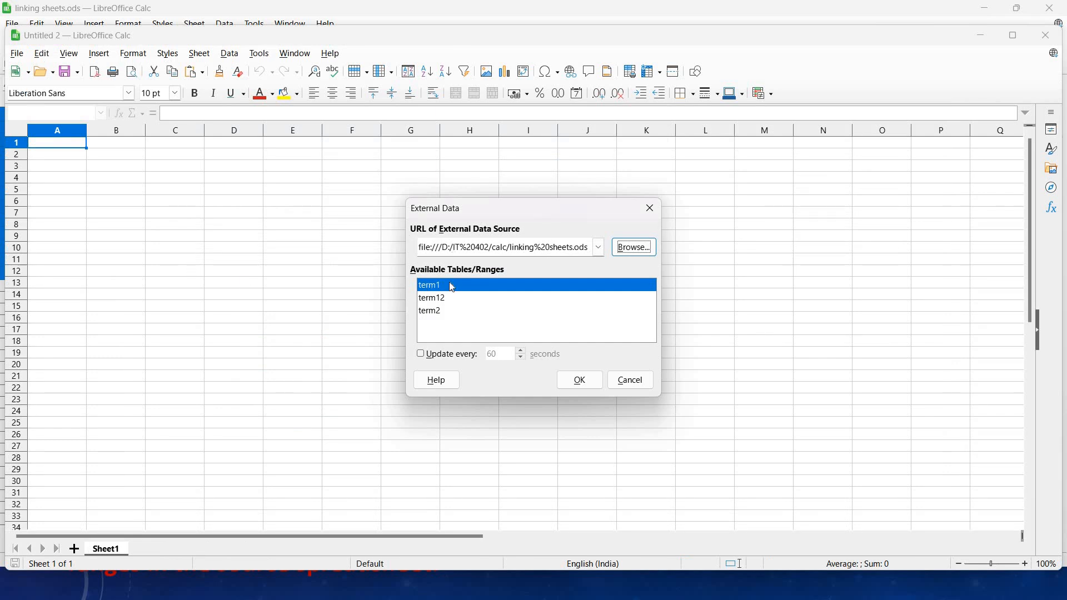
{"action": "key", "text": "alt+Tab"}
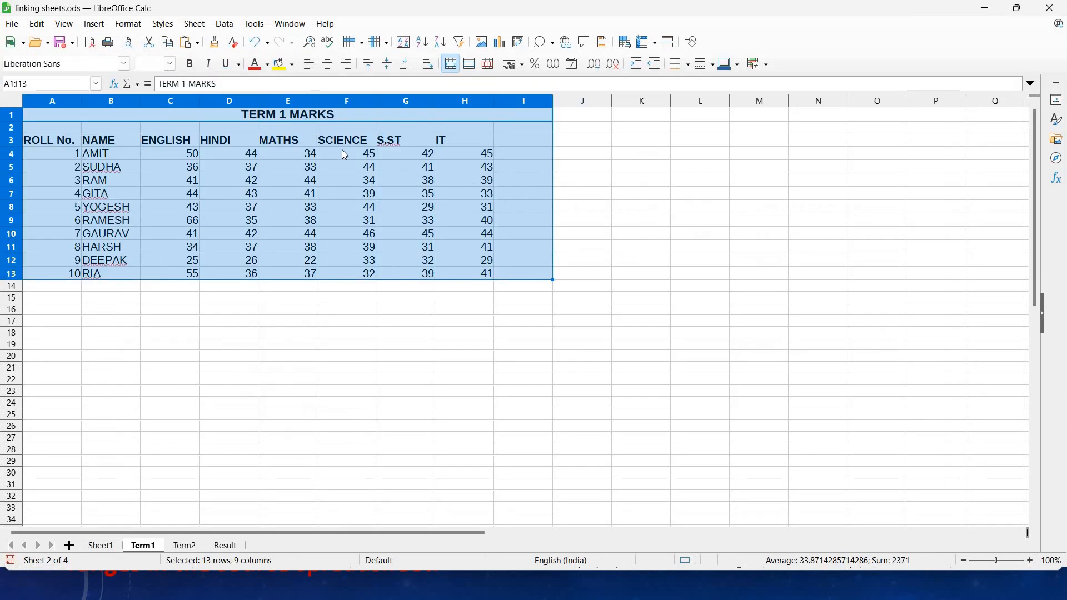
Save linking sheets.ods and reload it from the calc folder as the external data source in Untitled 2
{"action": "left_click", "coordinate": [61, 46]}
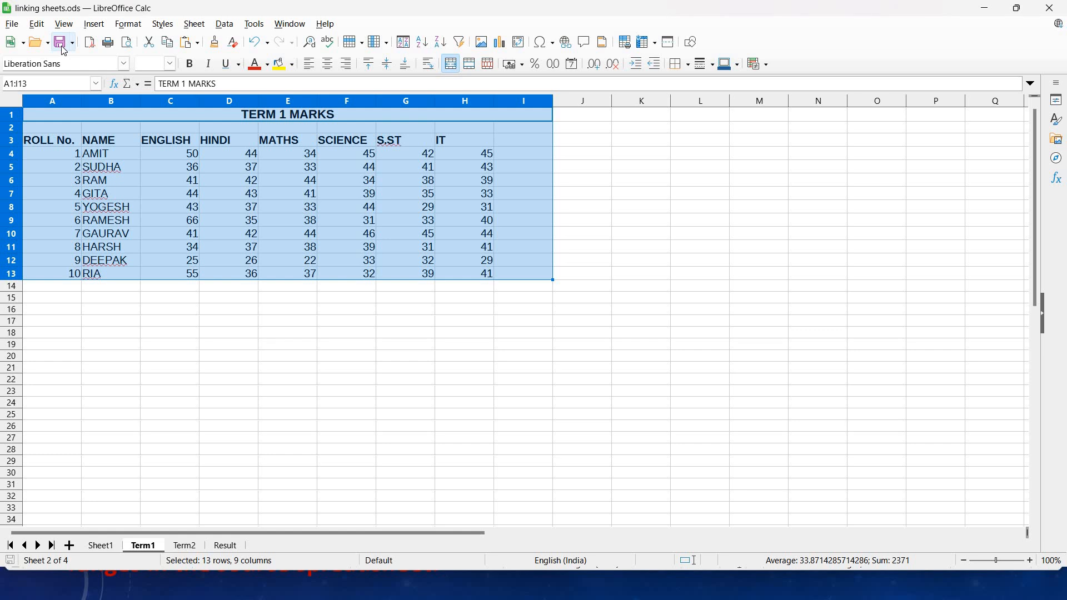
{"action": "key", "text": "alt+Tab"}
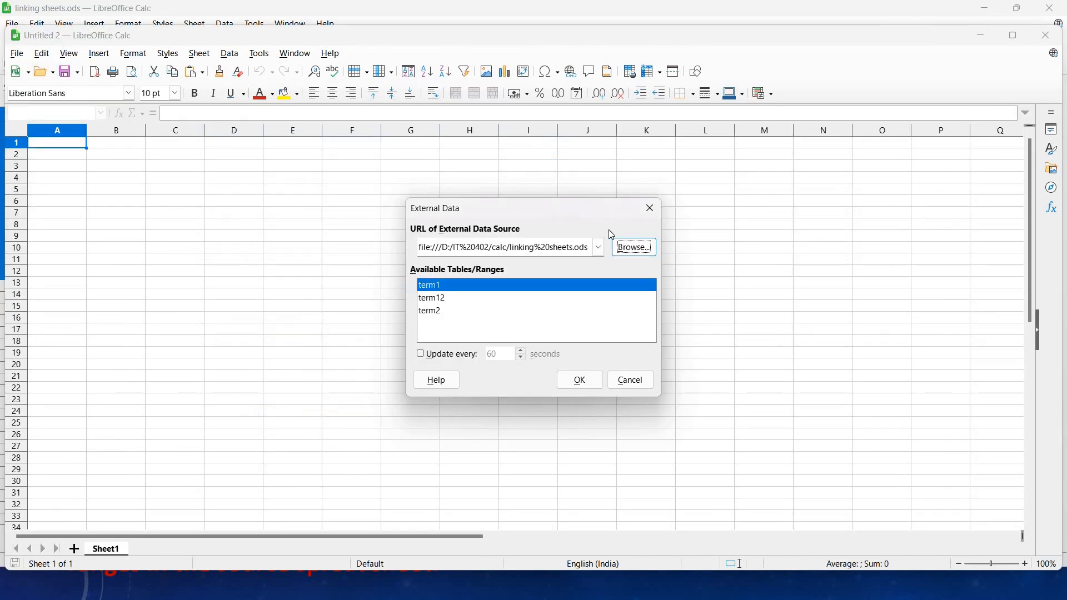
{"action": "left_click", "coordinate": [630, 248]}
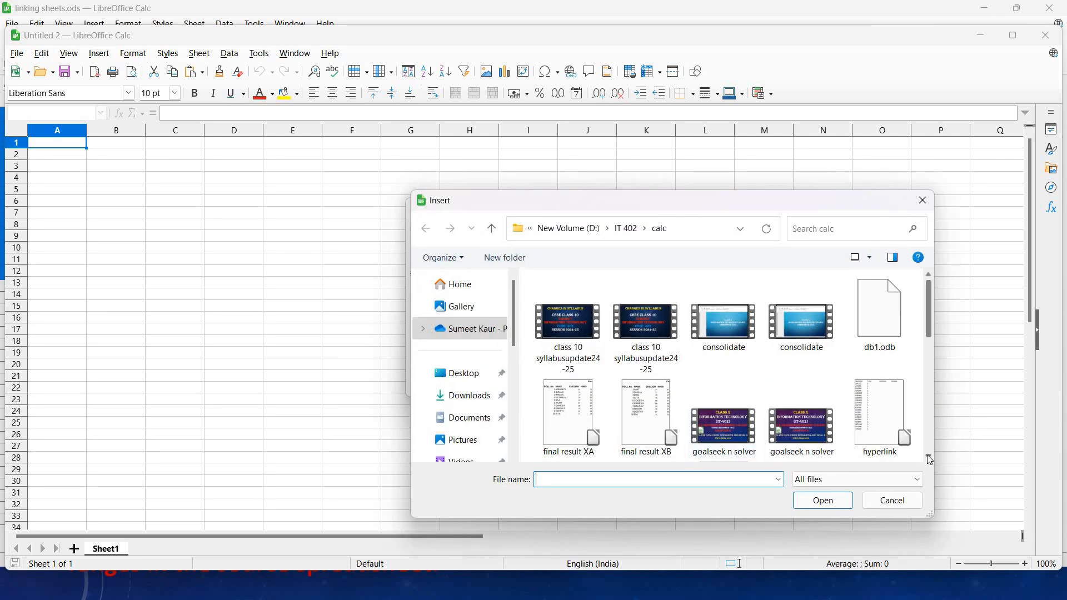
{"action": "scroll", "coordinate": [930, 459], "scroll_direction": "down", "scroll_amount": 4}
{"action": "left_click", "coordinate": [724, 314]}
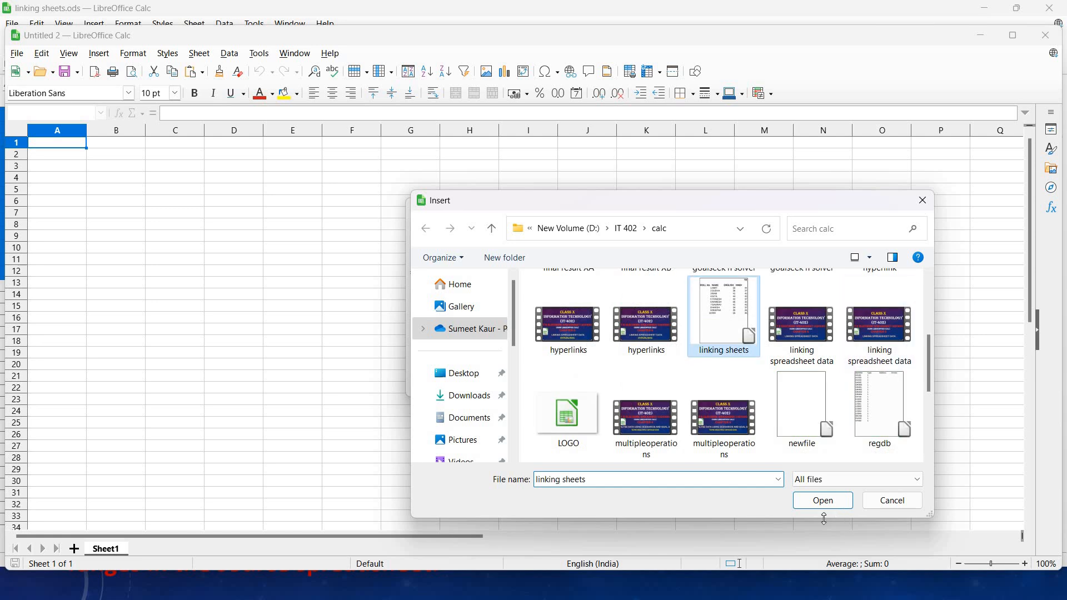
{"action": "left_click", "coordinate": [822, 500]}
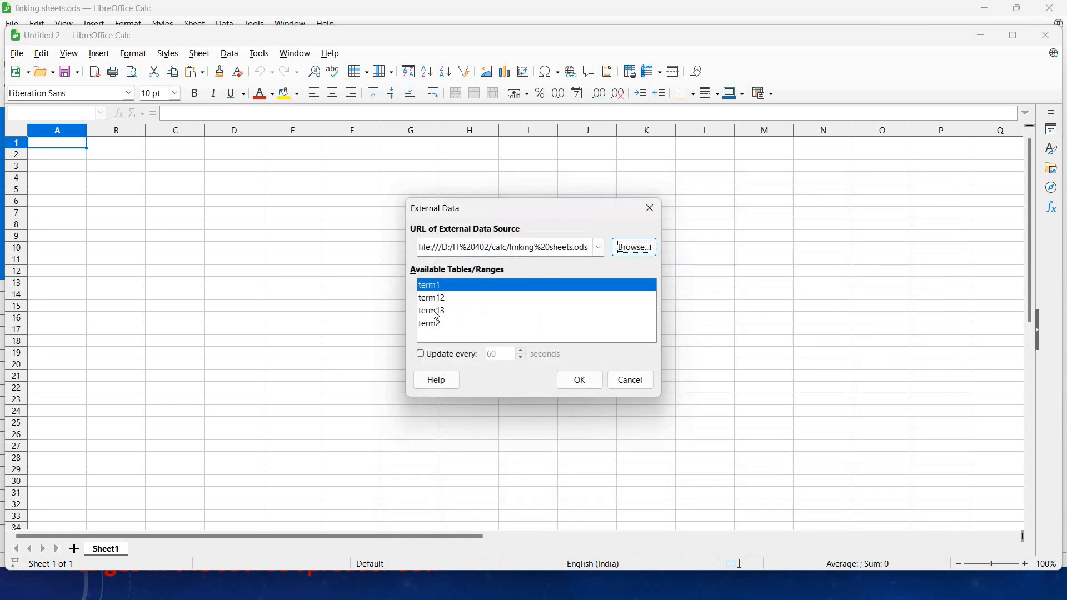
Link the term13 range into the blank sheet with automatic updates every 4 seconds
{"action": "left_click", "coordinate": [437, 313]}
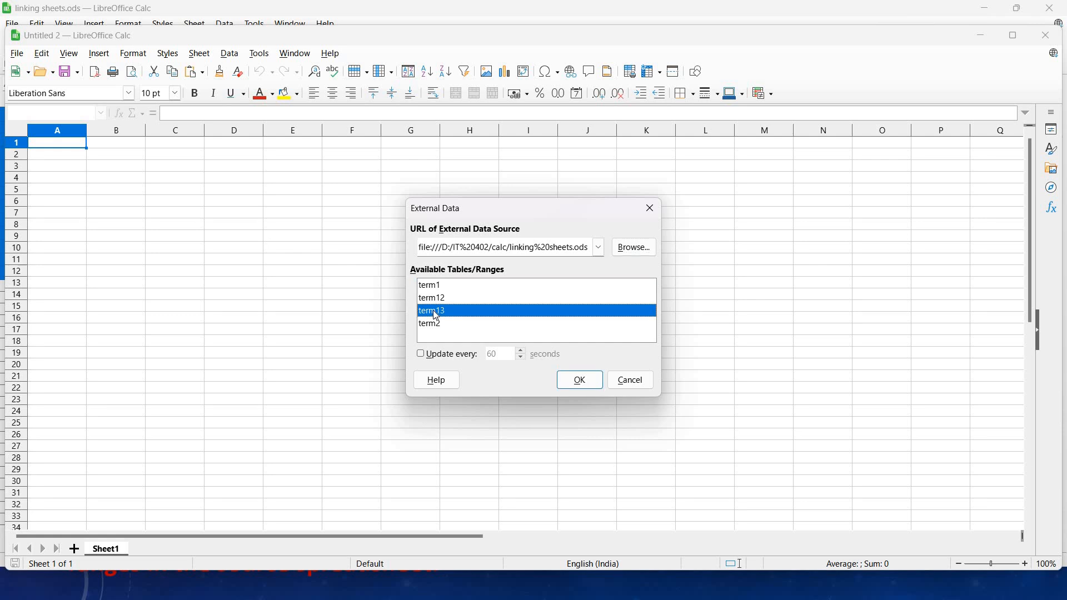
{"action": "left_click", "coordinate": [421, 355]}
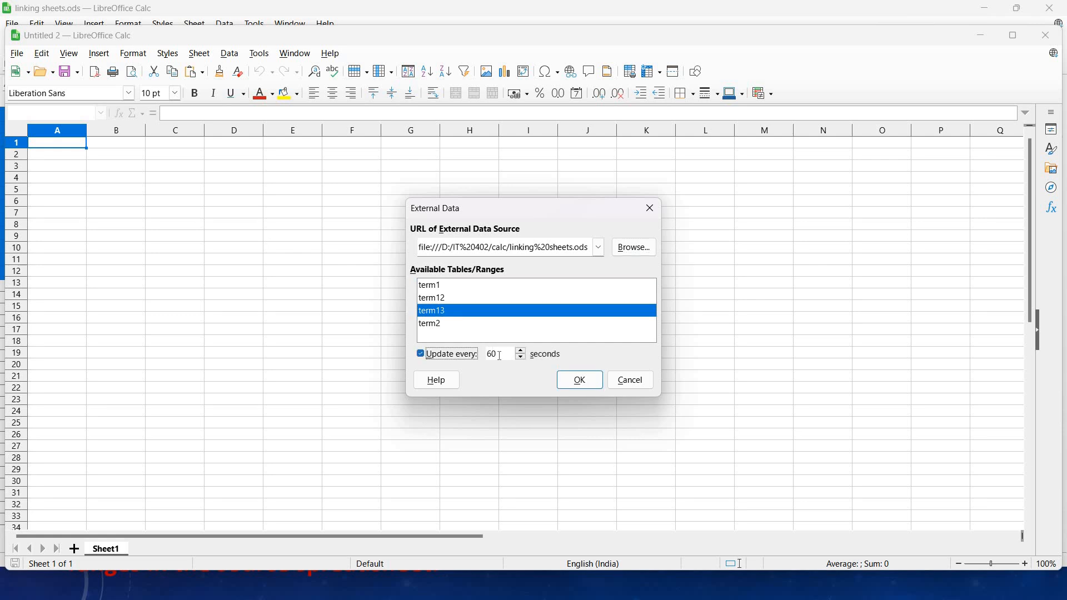
{"action": "left_click", "coordinate": [500, 356]}
{"action": "key", "text": "BackSpace"}
{"action": "key", "text": "BackSpace"}
{"action": "type", "text": "4"}
{"action": "left_click", "coordinate": [579, 381]}
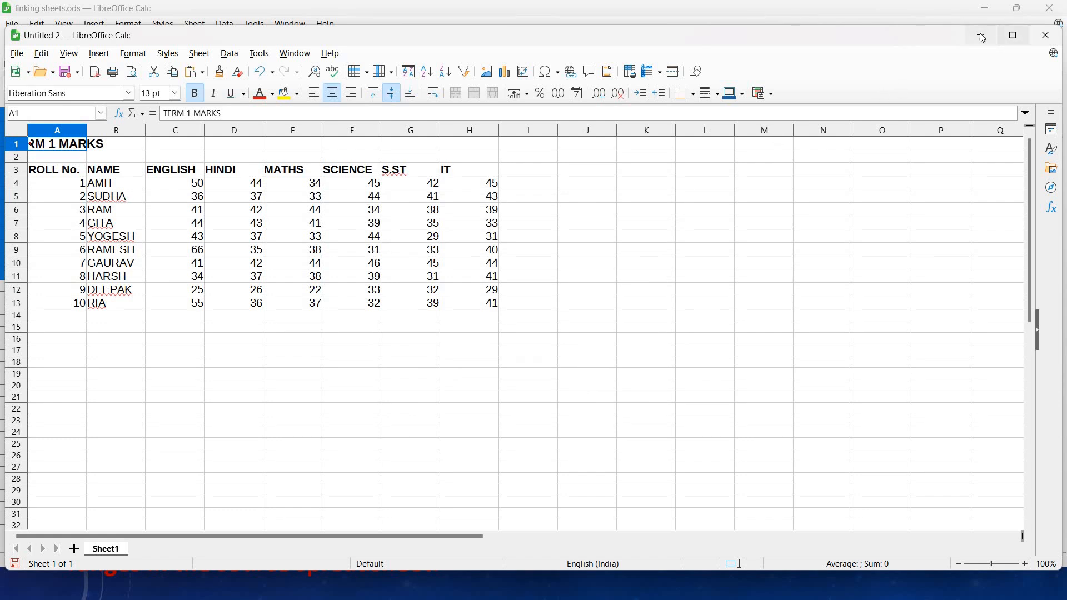
Narrow the Untitled 2 window and place the restored linking sheets.ods window beside it so both tables can be compared
{"action": "left_click", "coordinate": [1013, 39]}
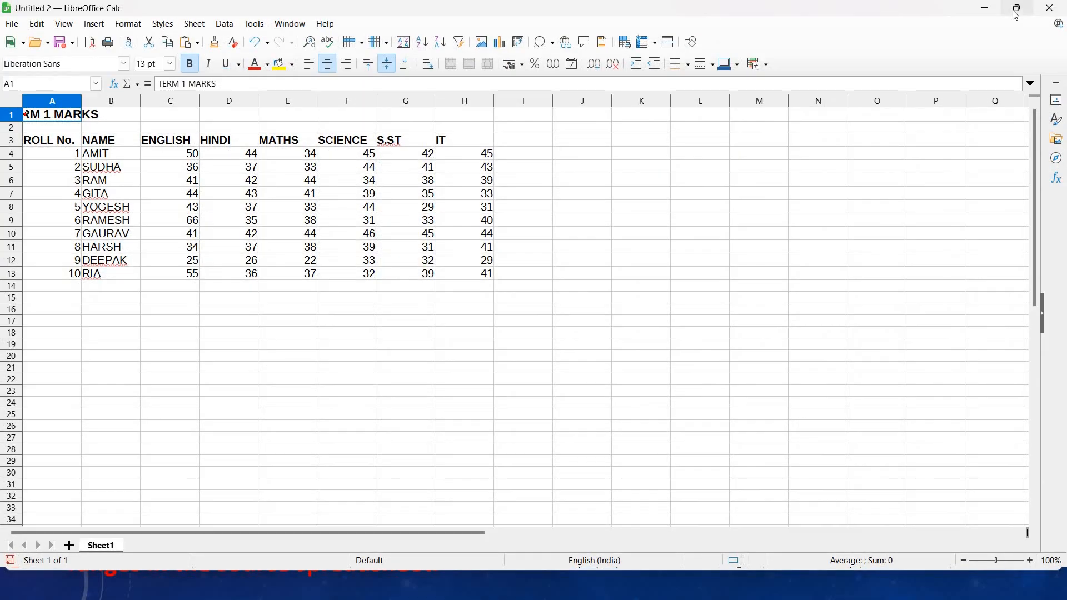
{"action": "left_click", "coordinate": [1016, 12]}
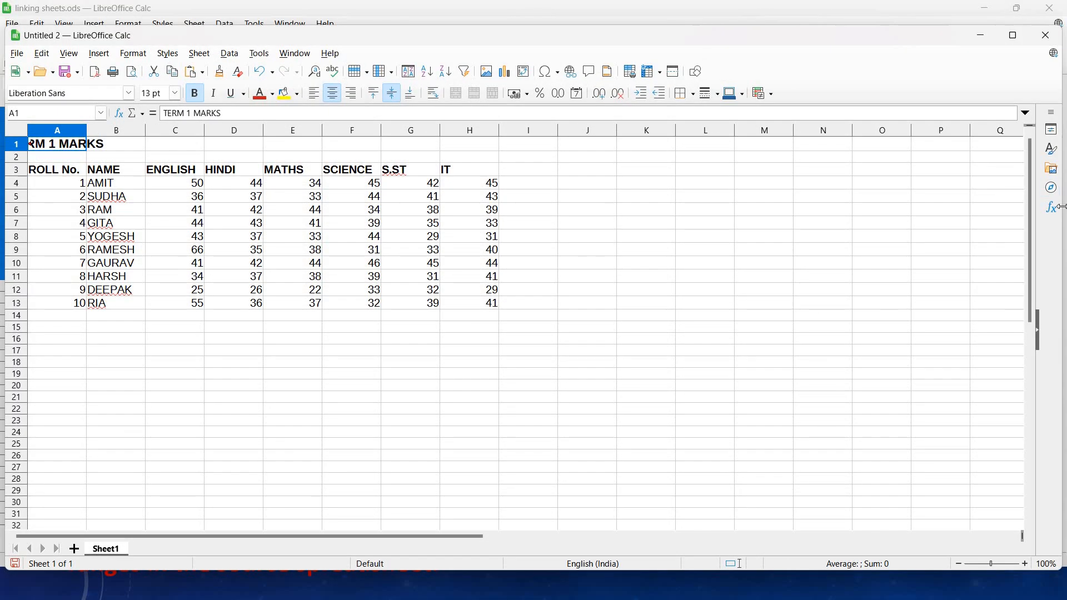
{"action": "left_click_drag", "start_coordinate": [1060, 206], "coordinate": [521, 240]}
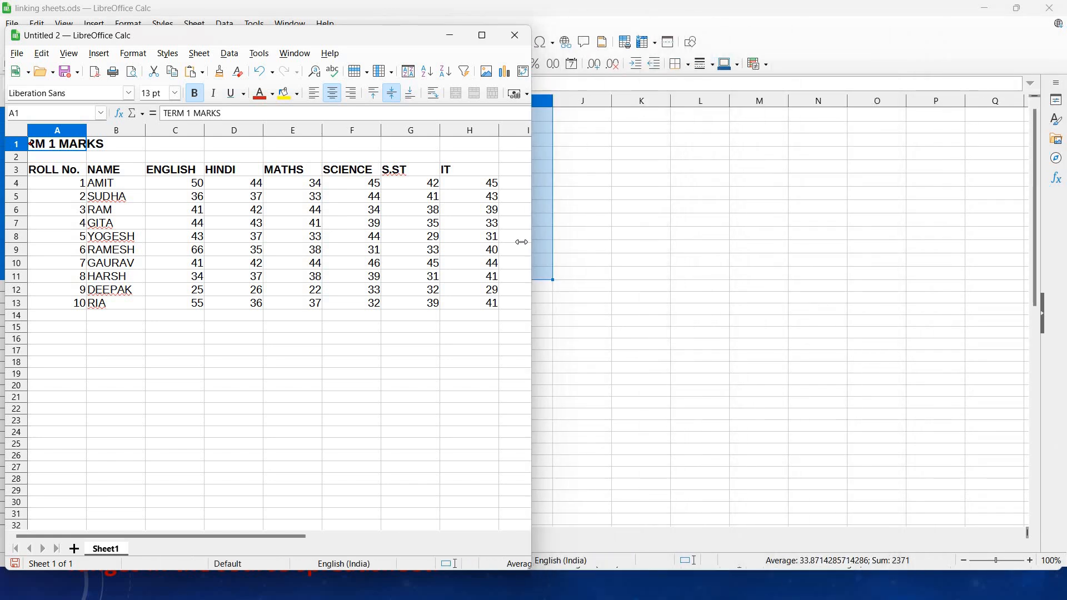
{"action": "left_click", "coordinate": [781, 166]}
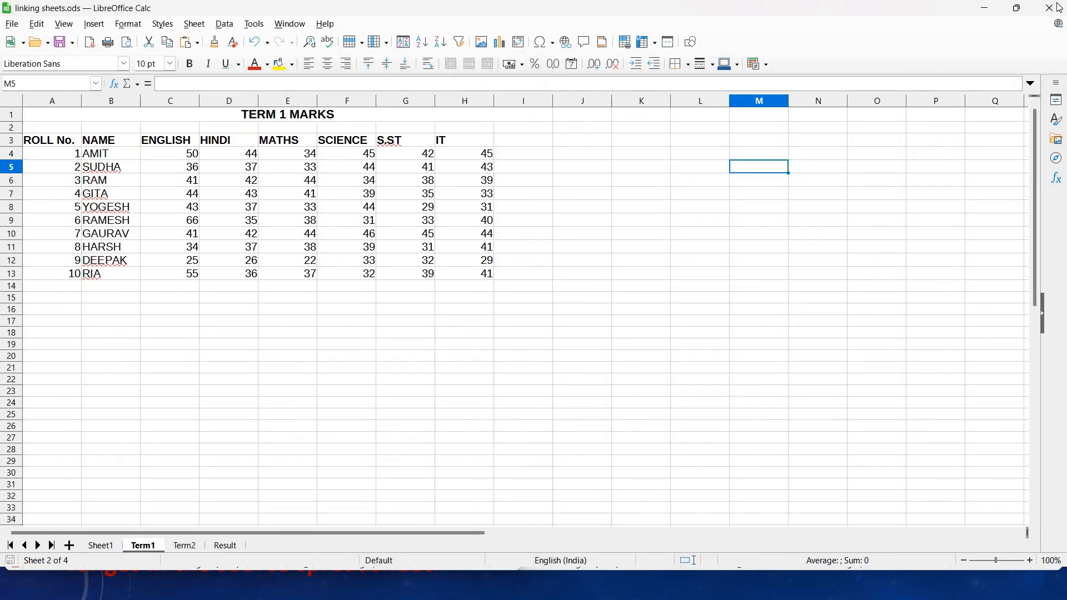
{"action": "left_click", "coordinate": [1018, 9]}
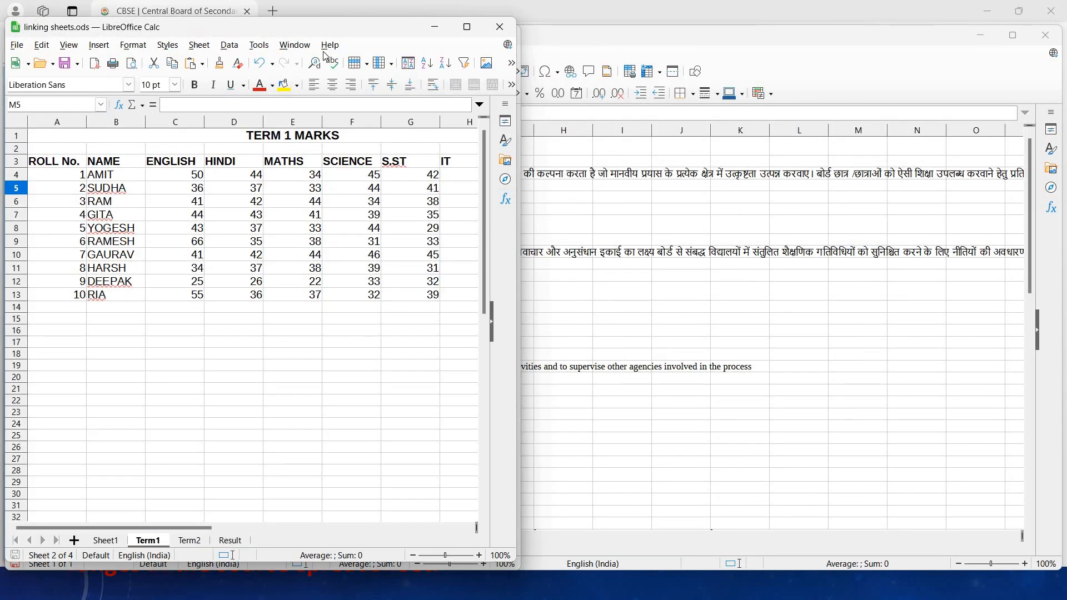
{"action": "left_click_drag", "start_coordinate": [291, 33], "coordinate": [305, 112]}
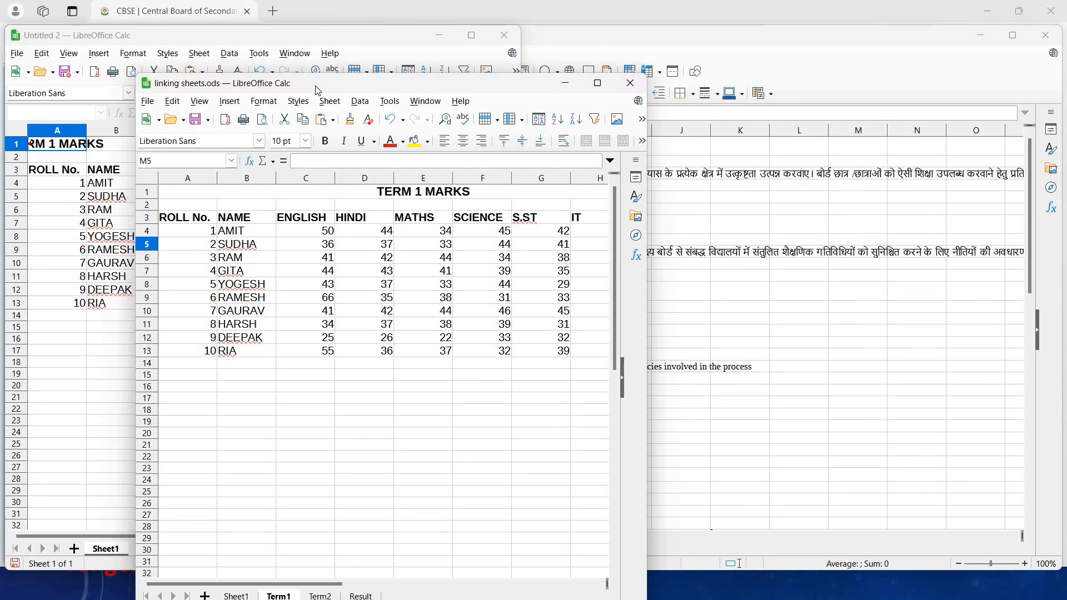
{"action": "left_click_drag", "start_coordinate": [503, 79], "coordinate": [607, 61]}
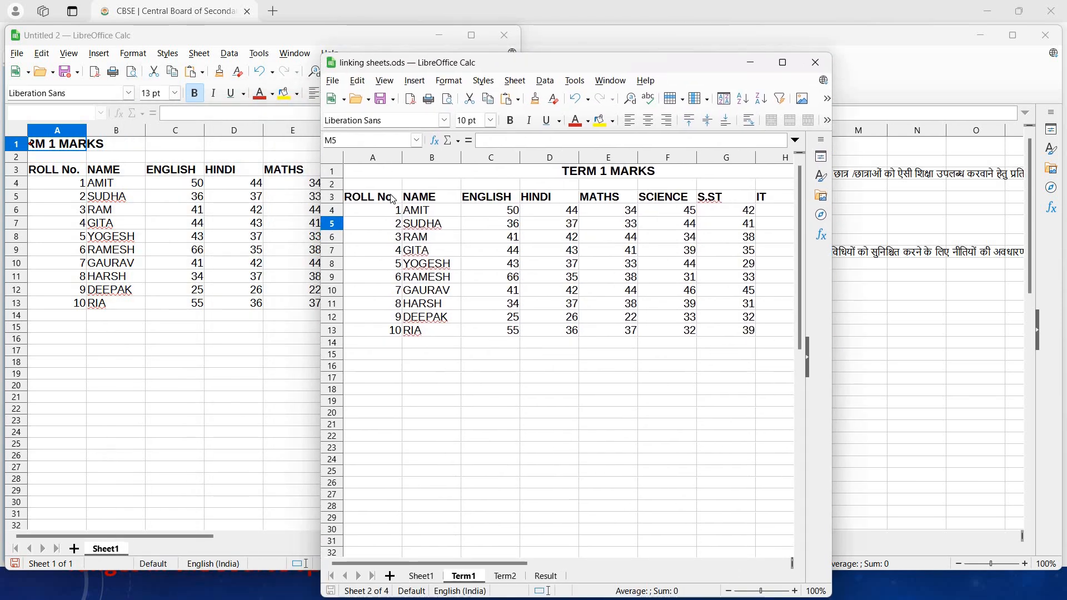
In the Term1 sheet of linking sheets.ods, set C4 to 40 and D5 to 43, saving the file after each change
{"action": "left_click", "coordinate": [512, 215]}
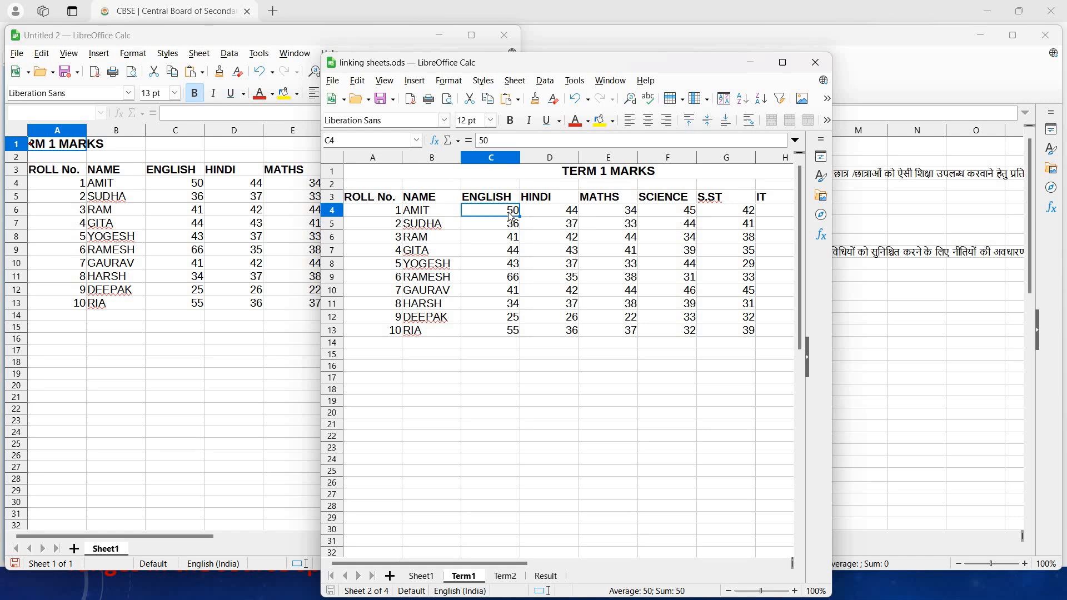
{"action": "type", "text": "40"}
{"action": "left_click", "coordinate": [380, 98]}
{"action": "left_click", "coordinate": [573, 225]}
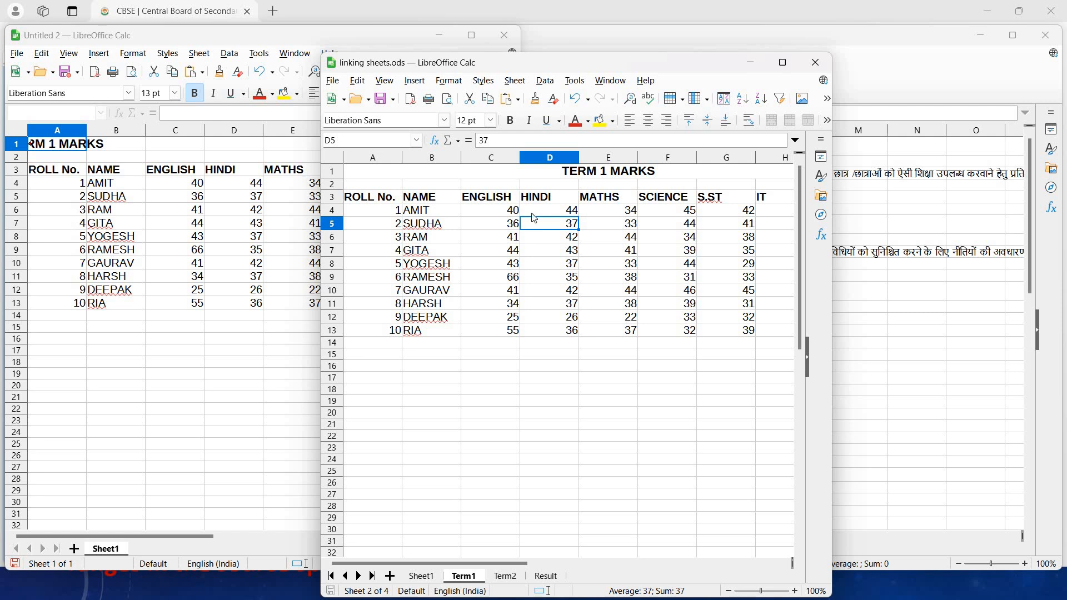
{"action": "type", "text": "43"}
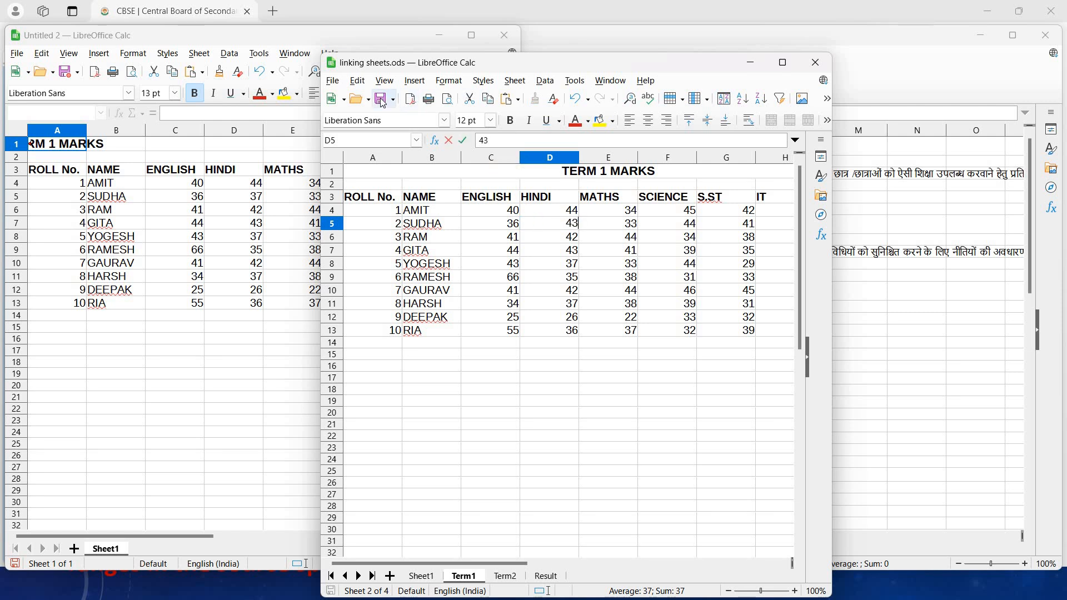
{"action": "left_click", "coordinate": [382, 102]}
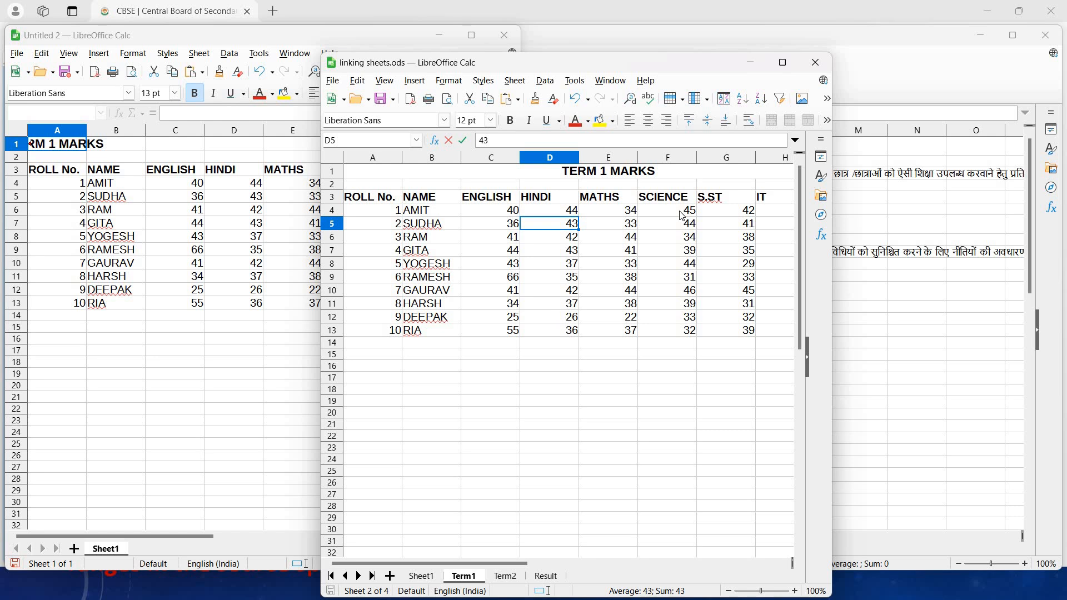
Move linking sheets.ods aside to reveal the linked Science column, set Term1 cell F8 to 36, and save the file
{"action": "left_click", "coordinate": [679, 269]}
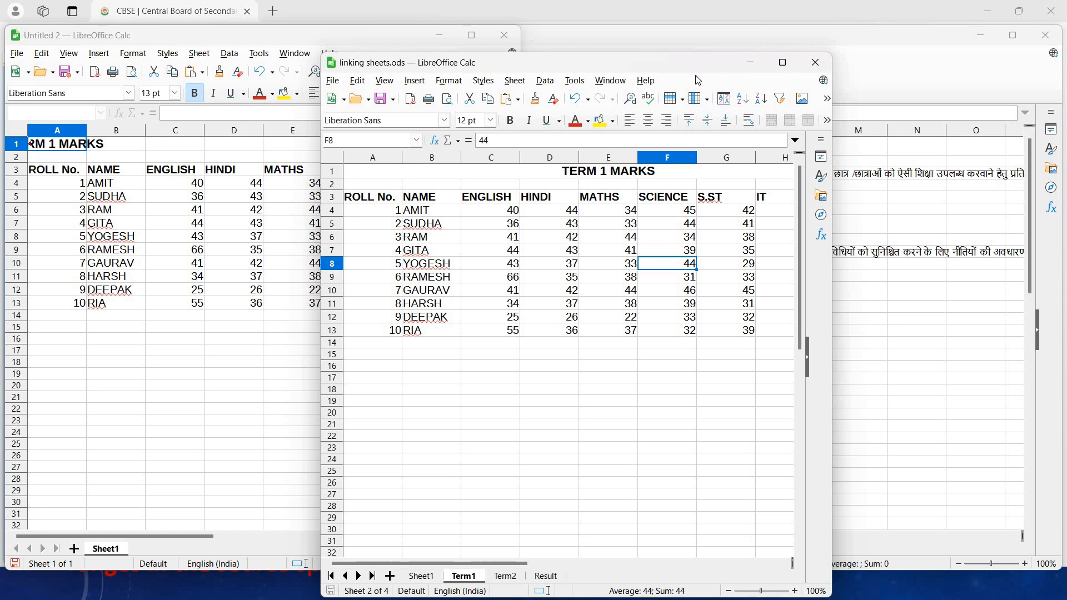
{"action": "left_click_drag", "start_coordinate": [657, 67], "coordinate": [734, 45]}
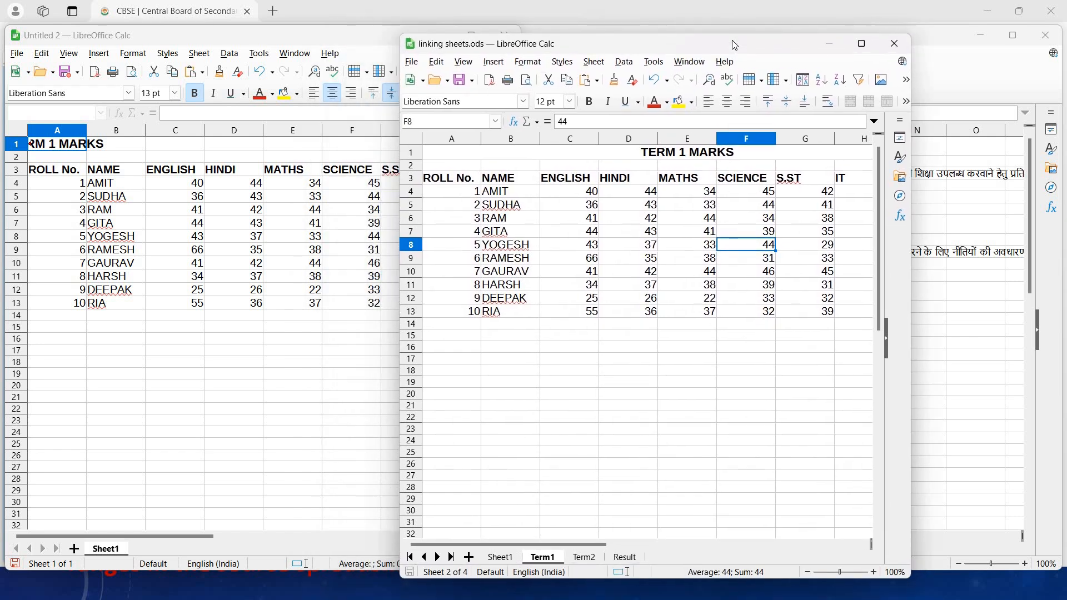
{"action": "type", "text": "367"}
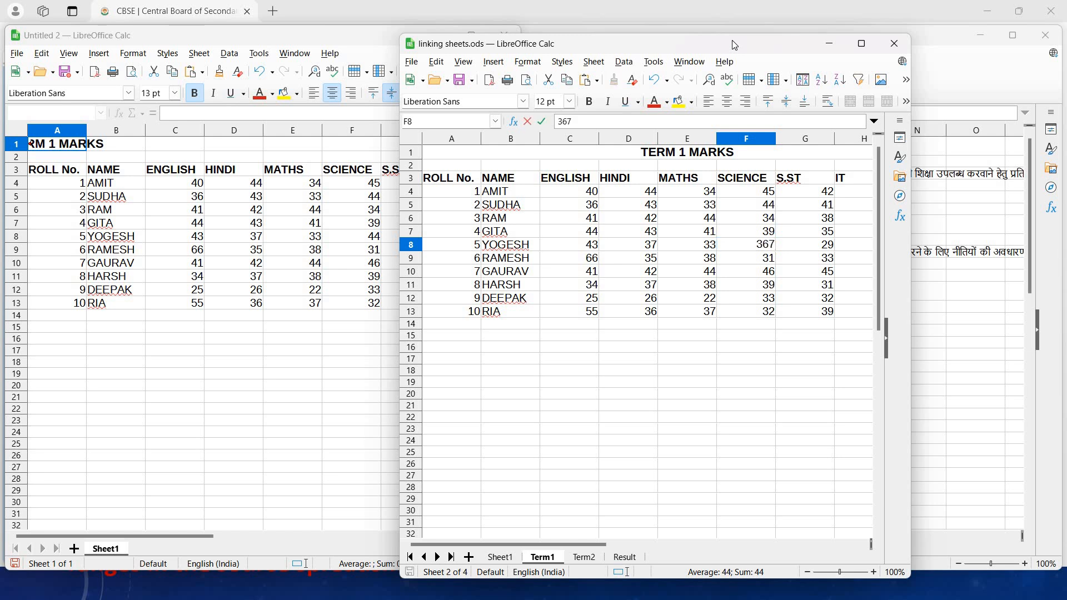
{"action": "key", "text": "BackSpace"}
{"action": "left_click", "coordinate": [460, 84]}
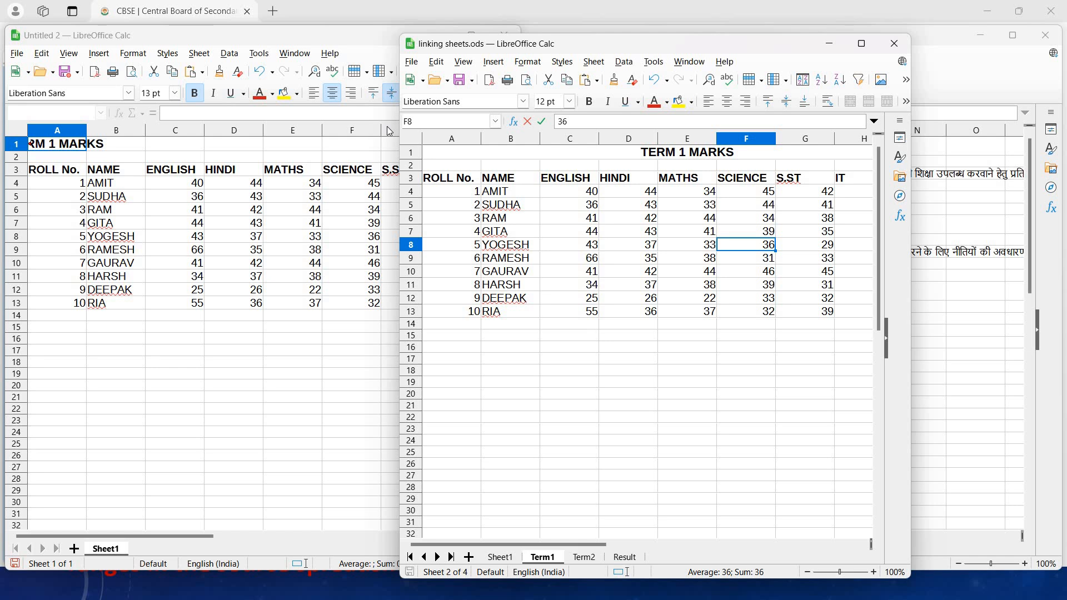
Close linking sheets.ods, and close Untitled 2 without saving its changes
{"action": "left_click", "coordinate": [901, 44]}
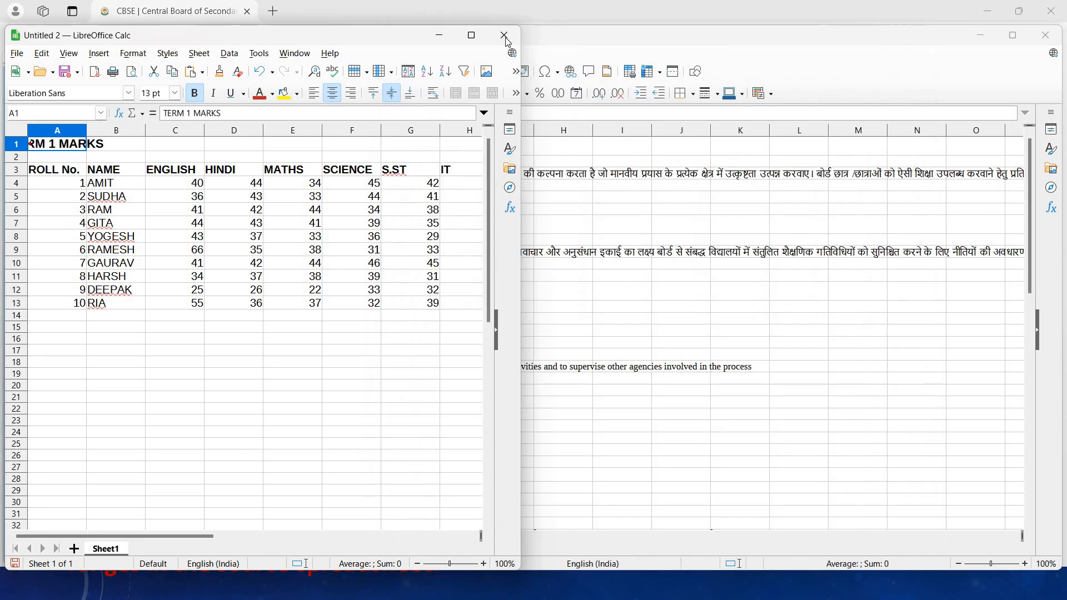
{"action": "left_click", "coordinate": [504, 36]}
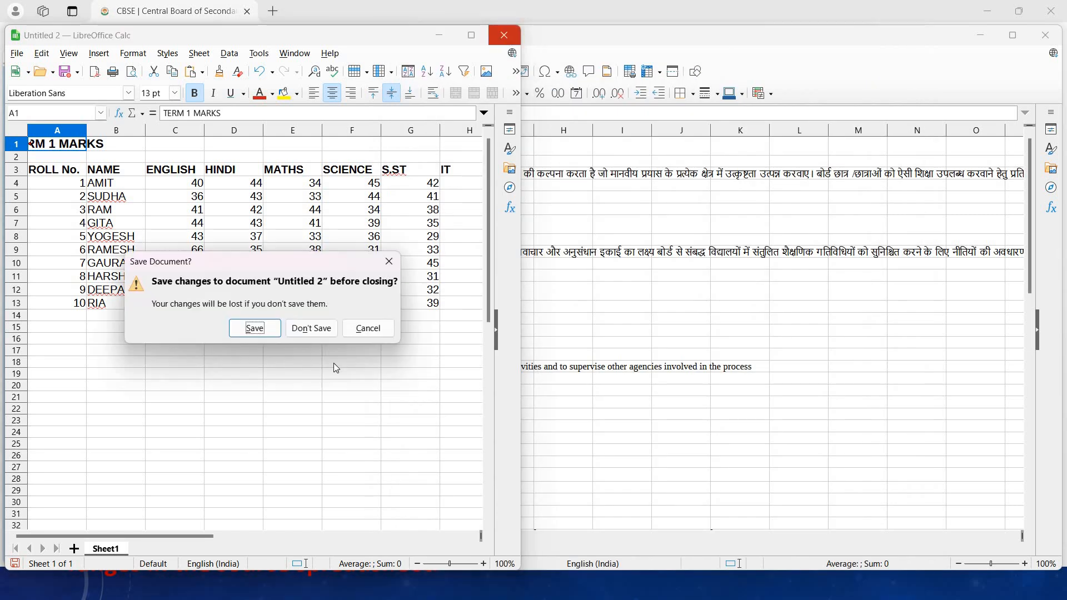
{"action": "left_click", "coordinate": [300, 329]}
Switch to the PowerPoint slide show and advance to the "Linking to Registered Data Sources" slide
{"action": "key", "text": "alt+Tab"}
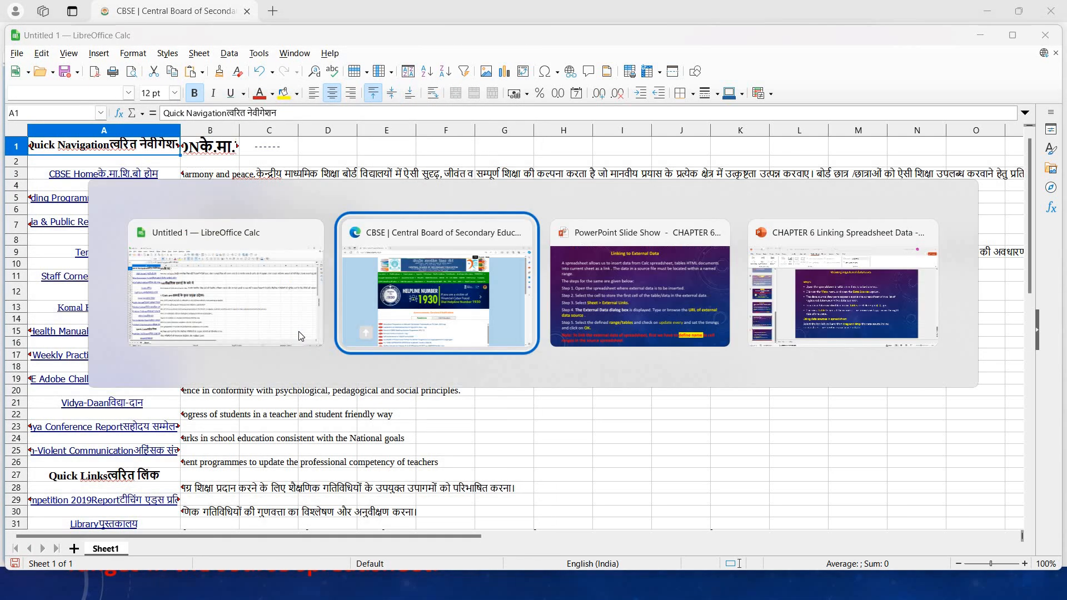
{"action": "key", "text": "alt+Tab"}
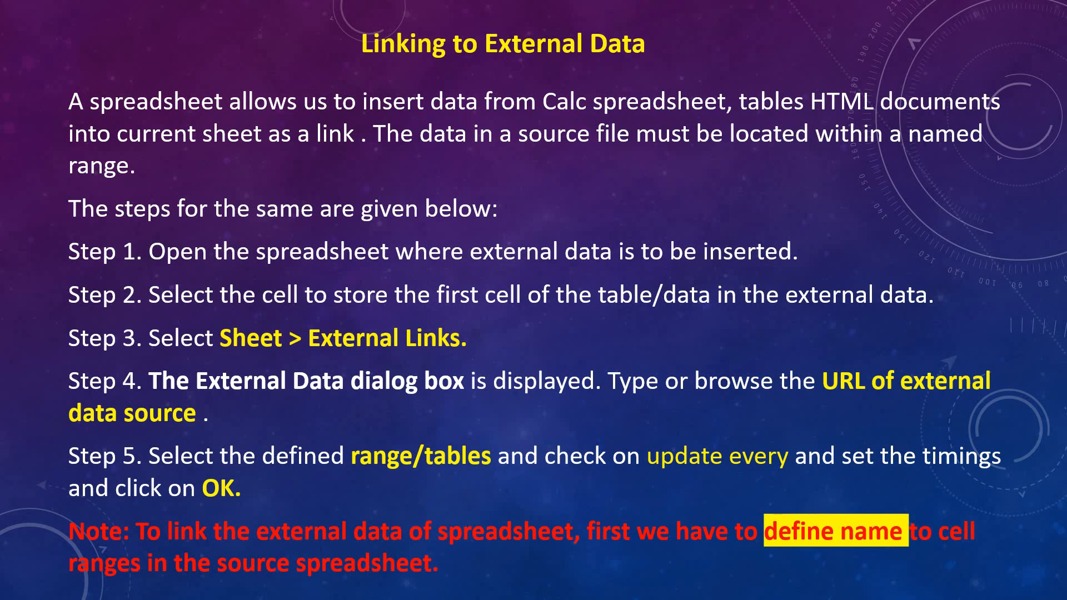
{"action": "key", "text": "Right"}
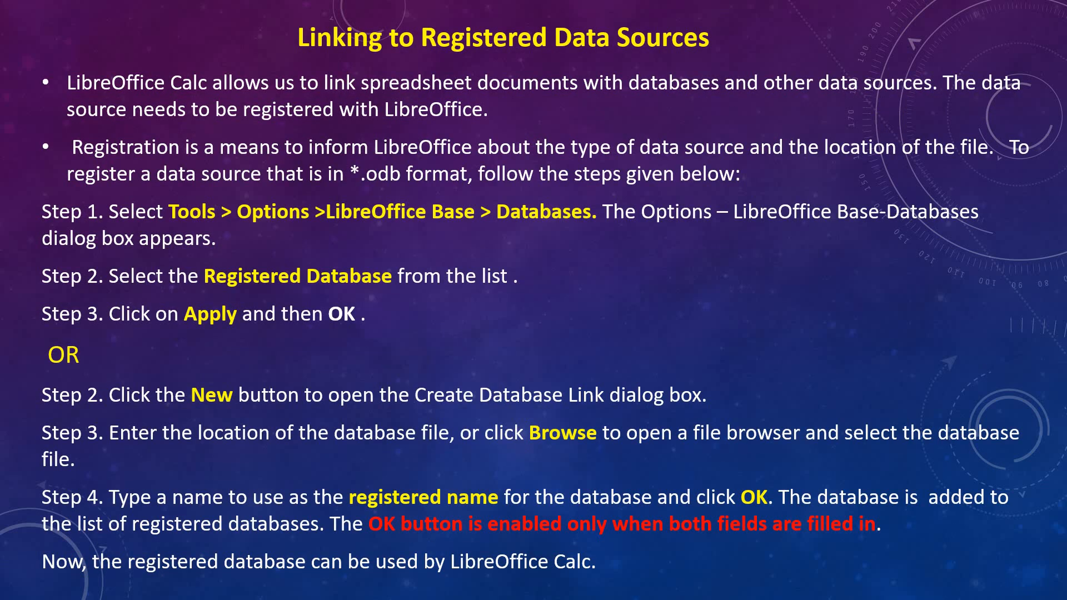